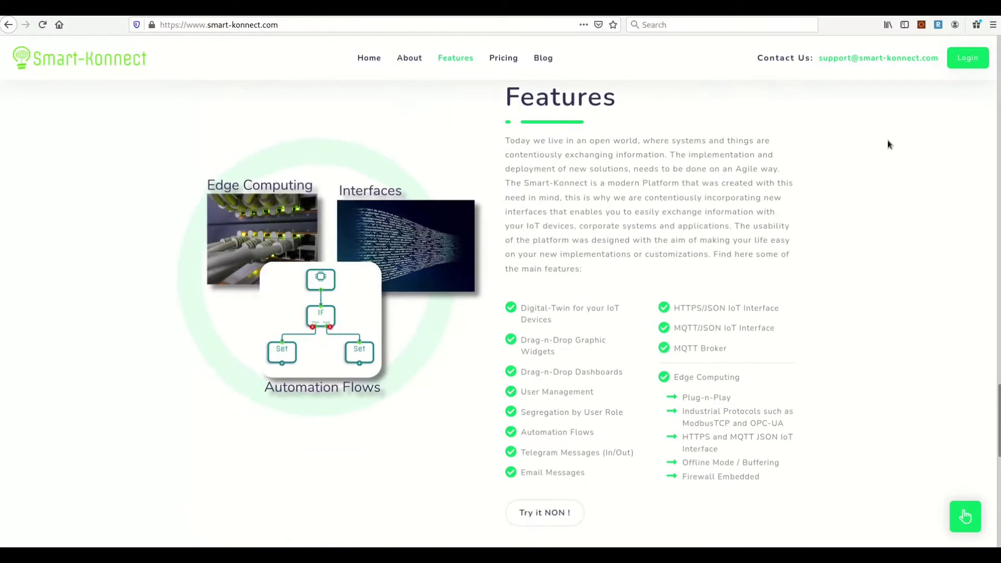
Log in to the Smart-Konnect portal, launch Konnected Center and open the Industrial Edgeserver for editing.
left_click(975, 62)
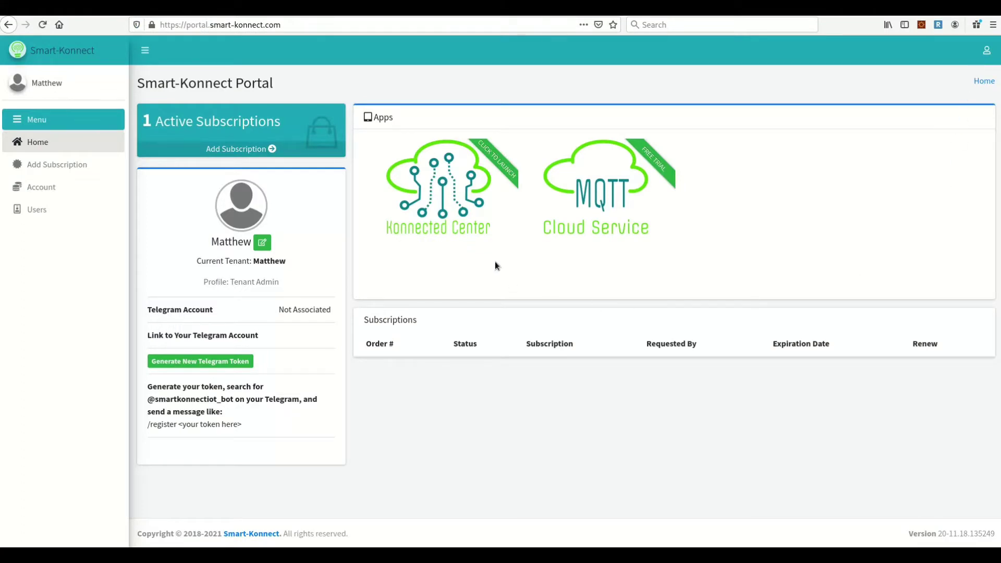
left_click(432, 192)
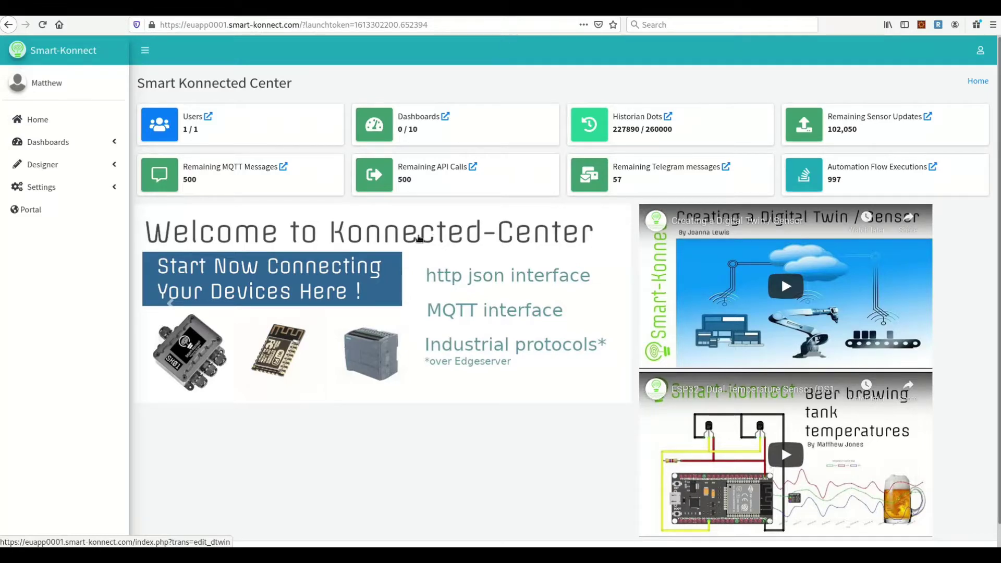
left_click(83, 190)
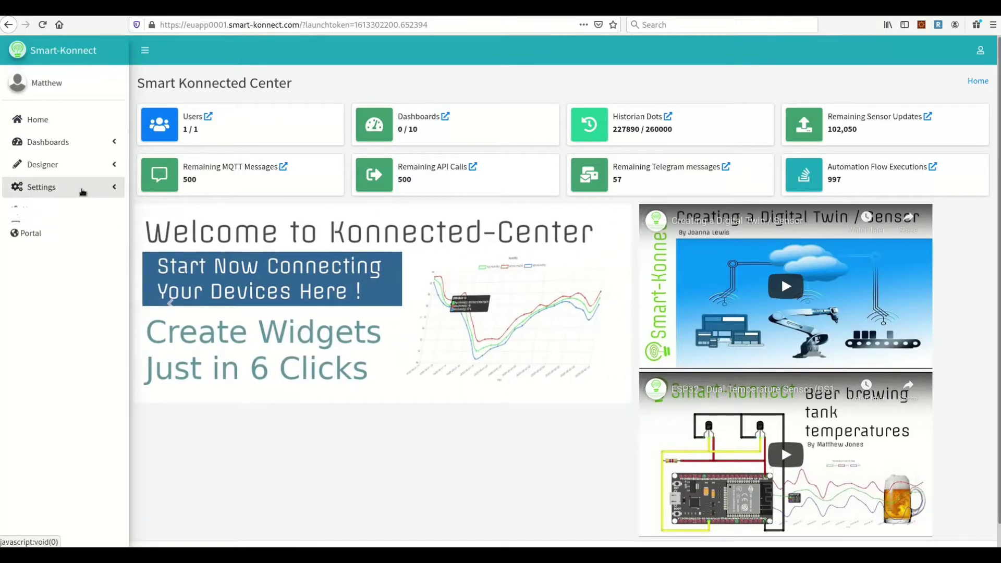
left_click(75, 255)
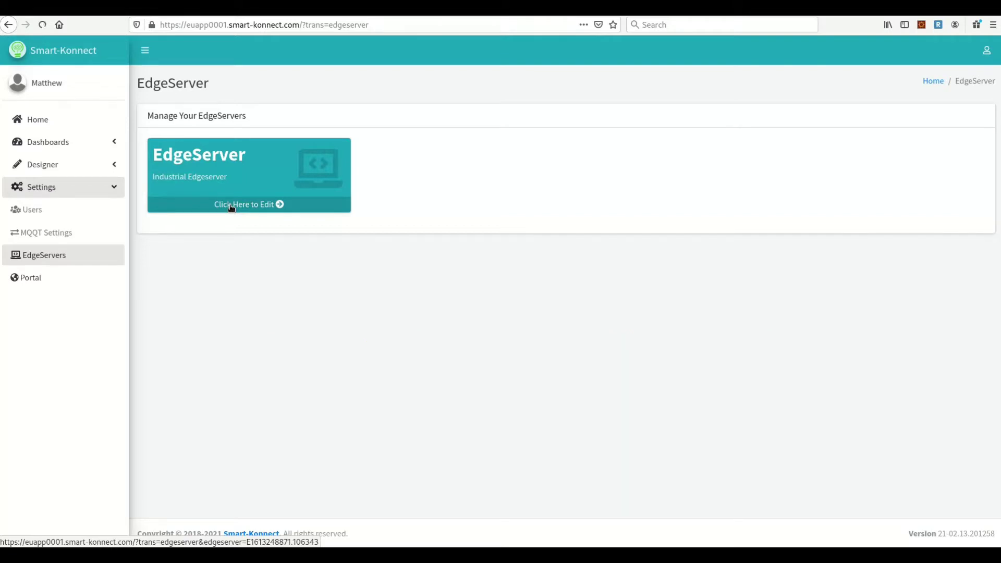
left_click(232, 206)
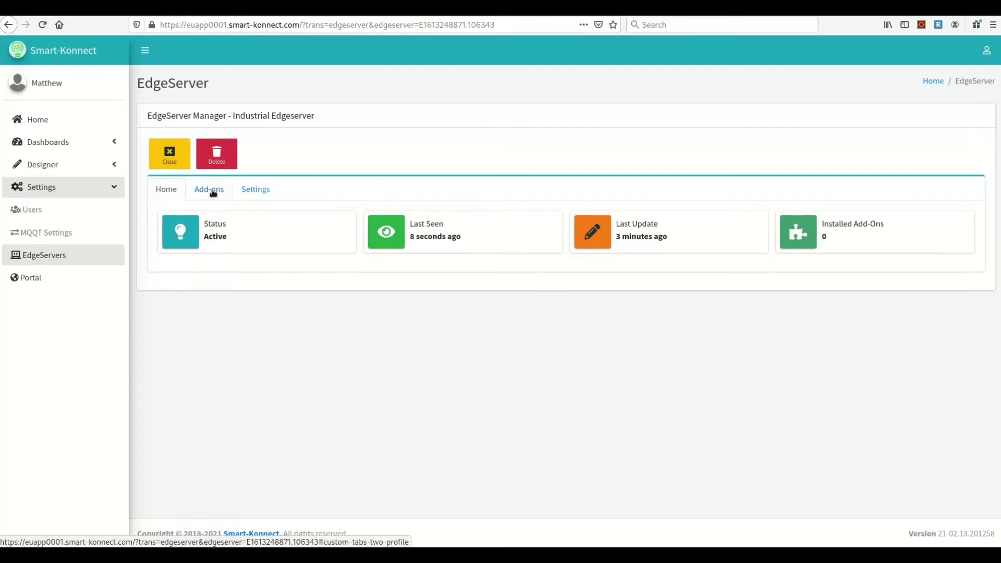
Create an IFM IO-Link Master add-on named IFM Test with address 192.168.1.33 on the Industrial Edgeserver.
left_click(213, 192)
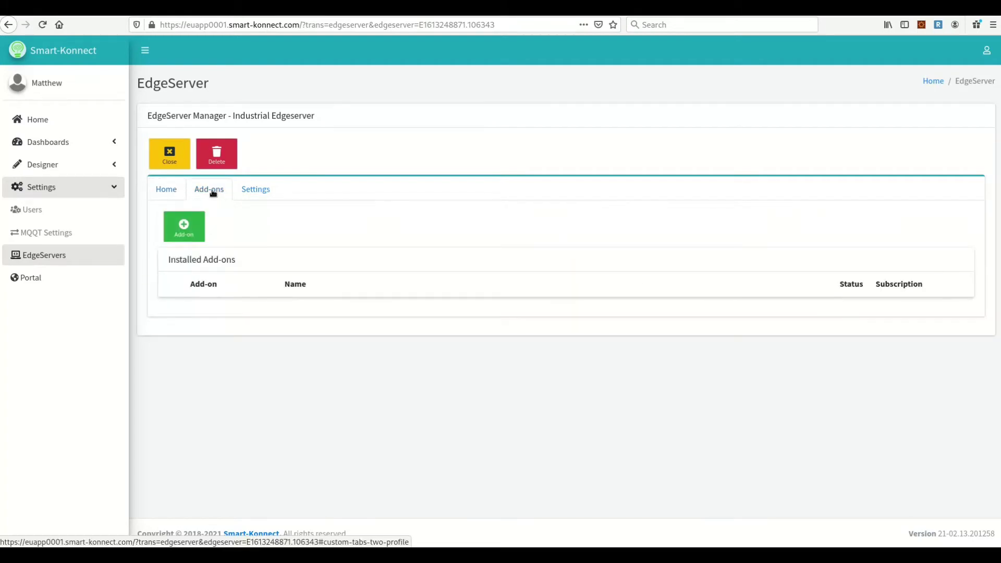
left_click(182, 229)
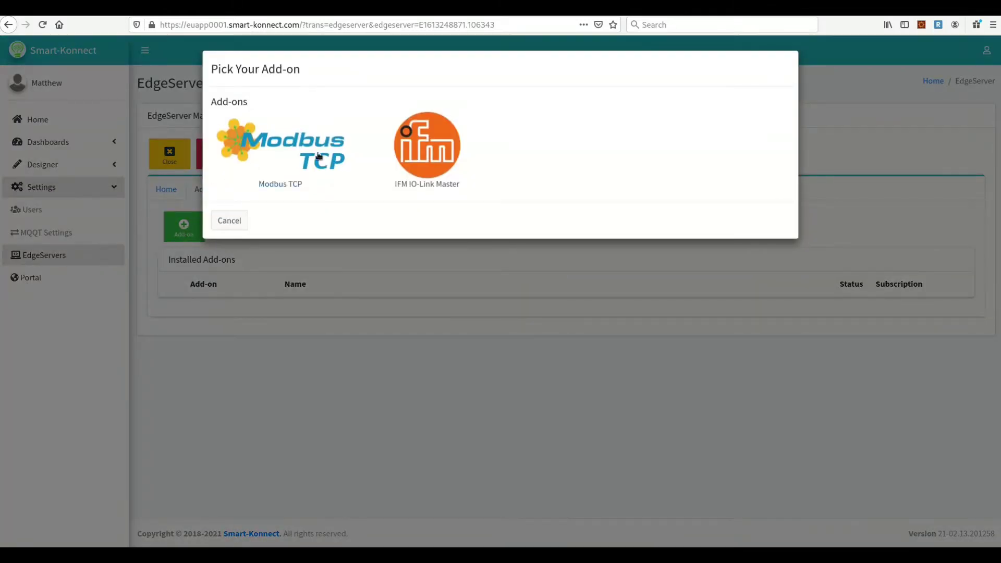
left_click(418, 140)
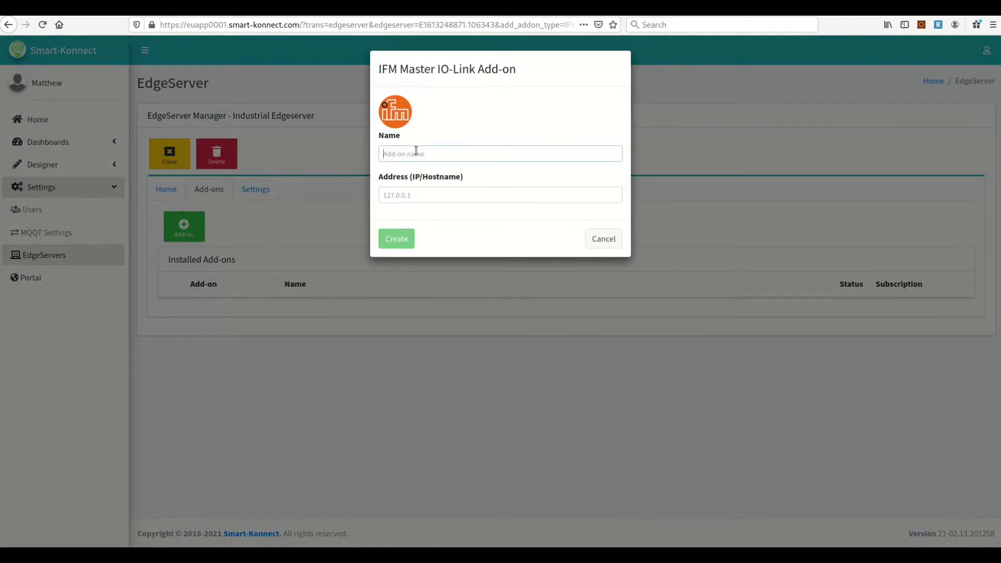
type("IFM")
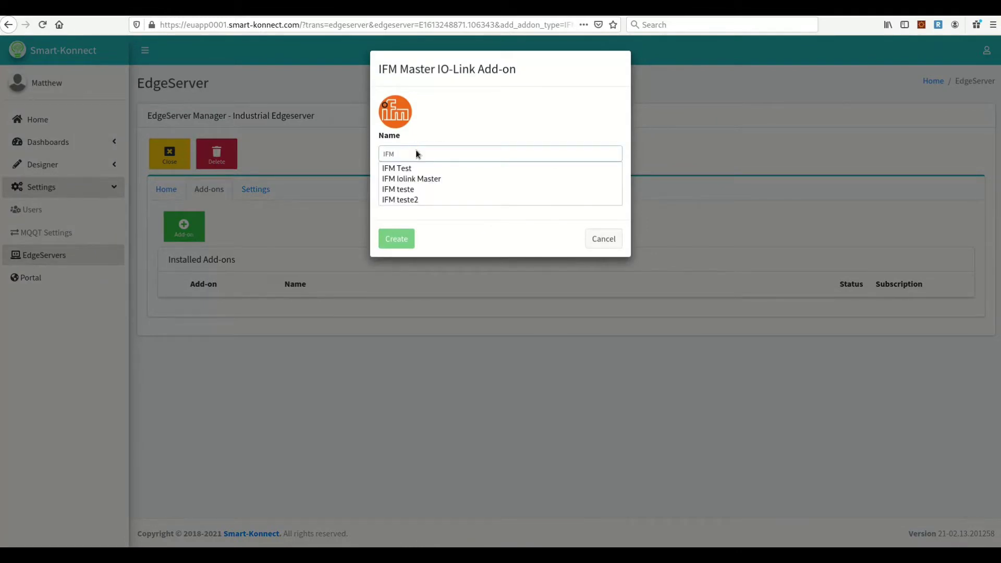
key("Down")
key("Return")
left_click(424, 190)
type("192")
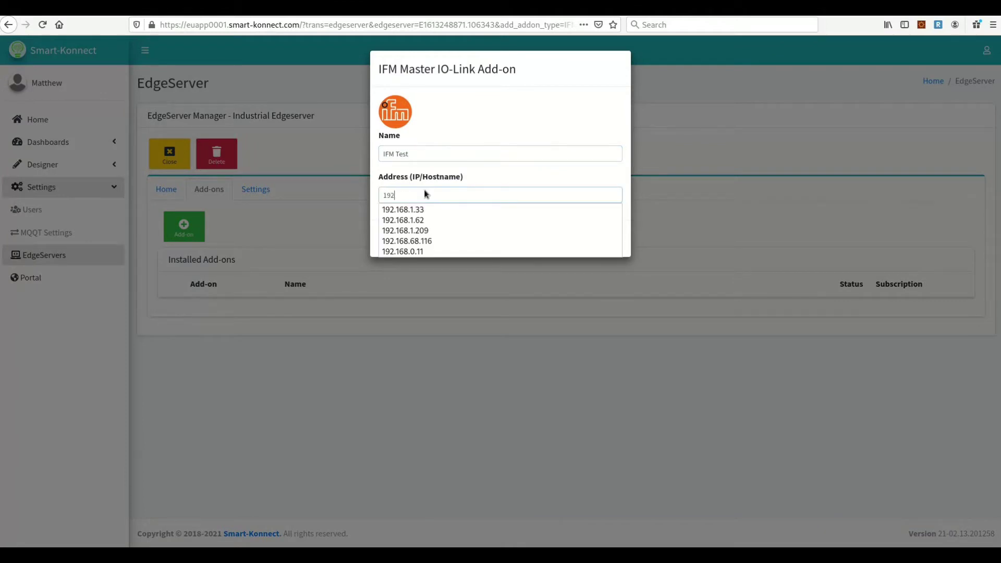
type(".168.1.33")
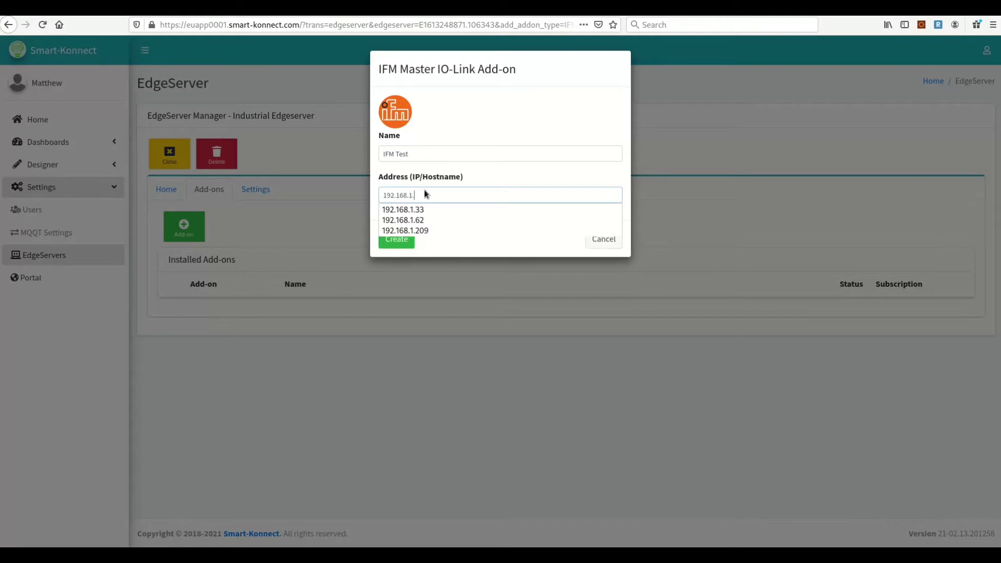
left_click(410, 242)
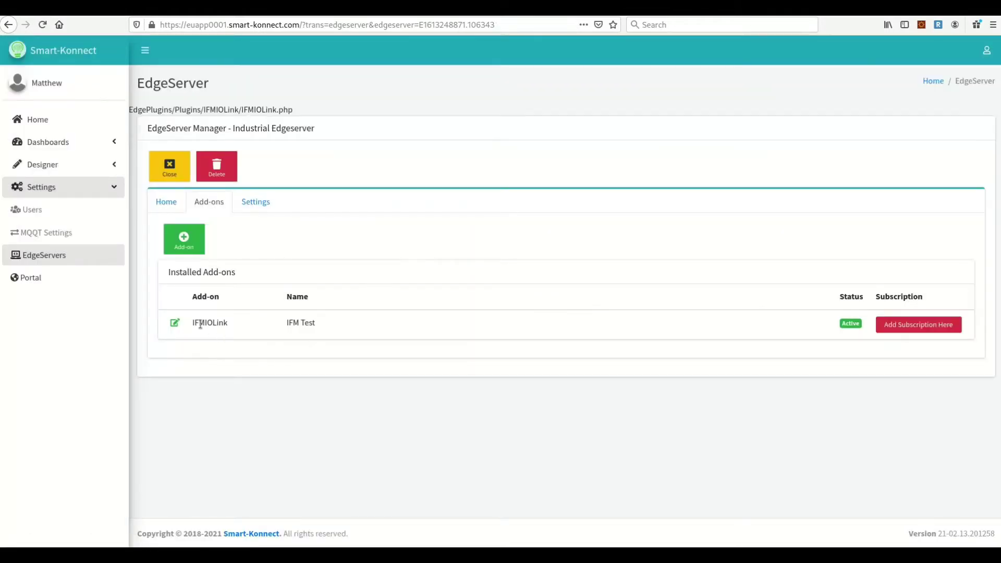
Open the IFM Test add-on and review its supported IO-Link masters and sensors before returning to its overview.
left_click(176, 322)
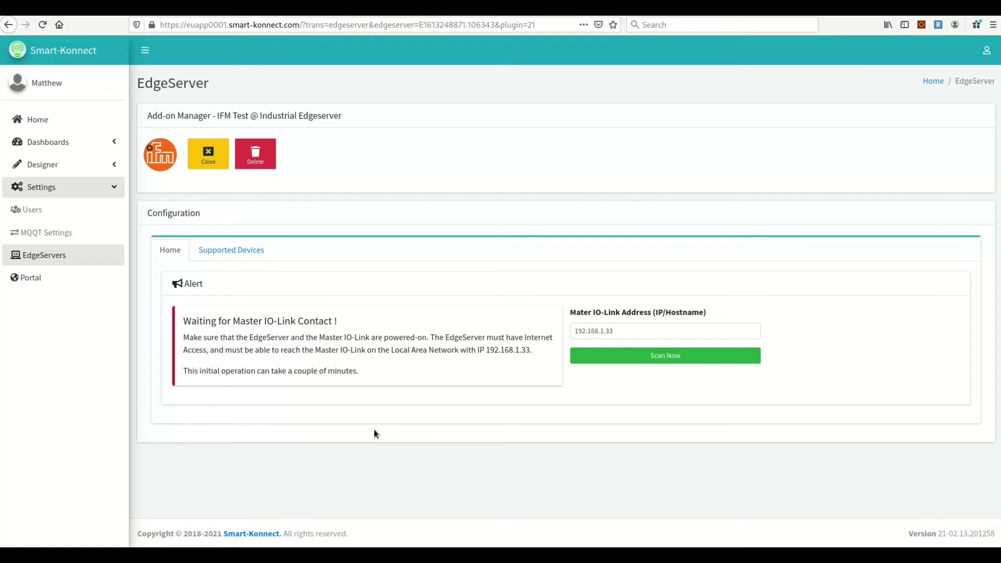
left_click(250, 253)
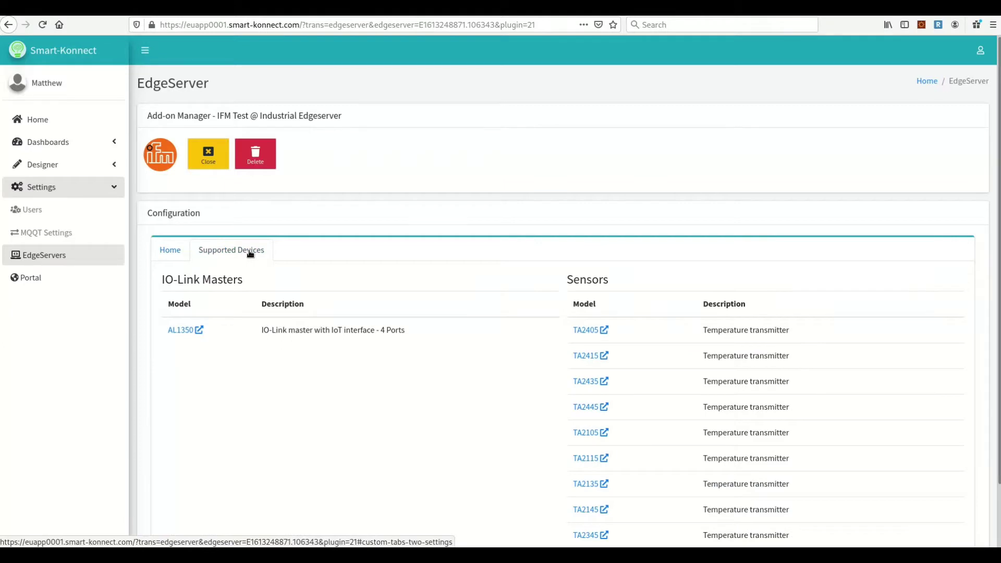
left_click(178, 252)
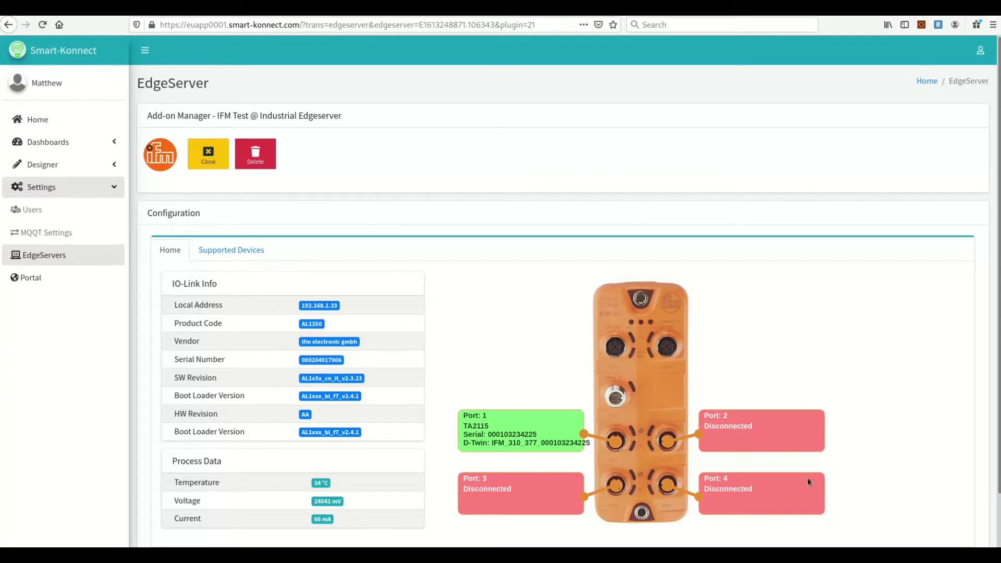
Inspect the details and temperature unit options of the TA2115 sensor on port 1.
left_click(482, 443)
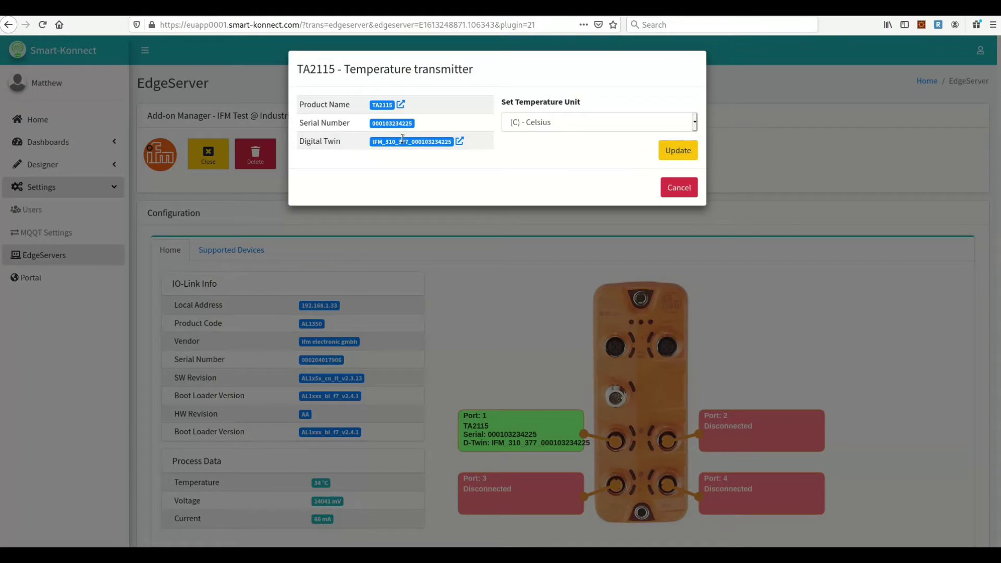
left_click(548, 123)
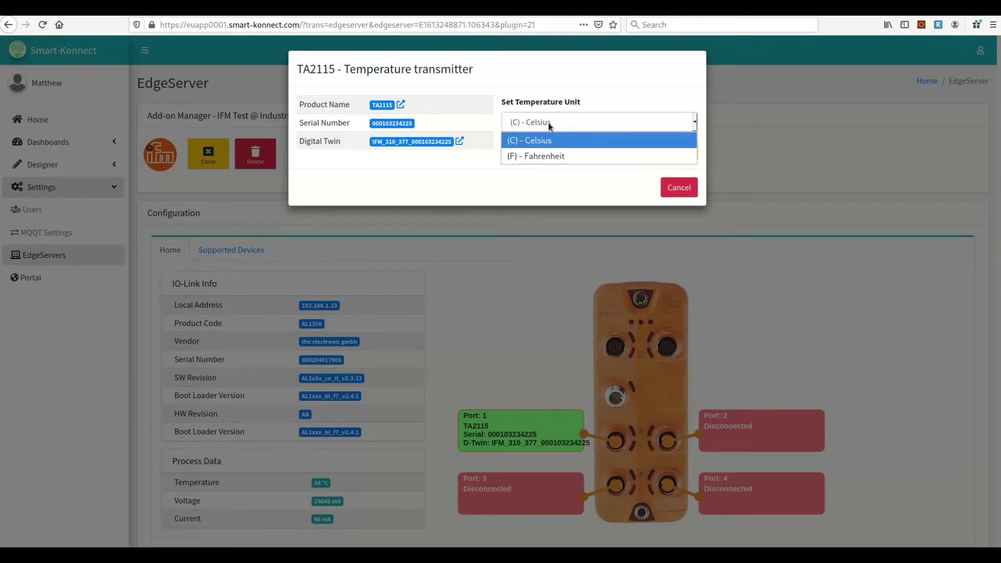
left_click(548, 123)
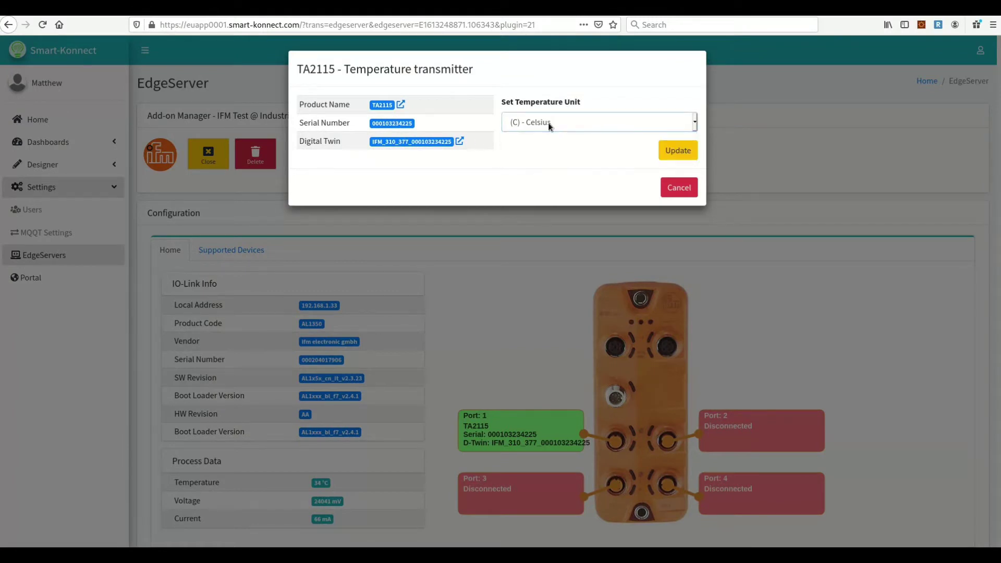
Open the TA2115 sensor's digital twin and rename it IFM_temp_sensor.
left_click(460, 142)
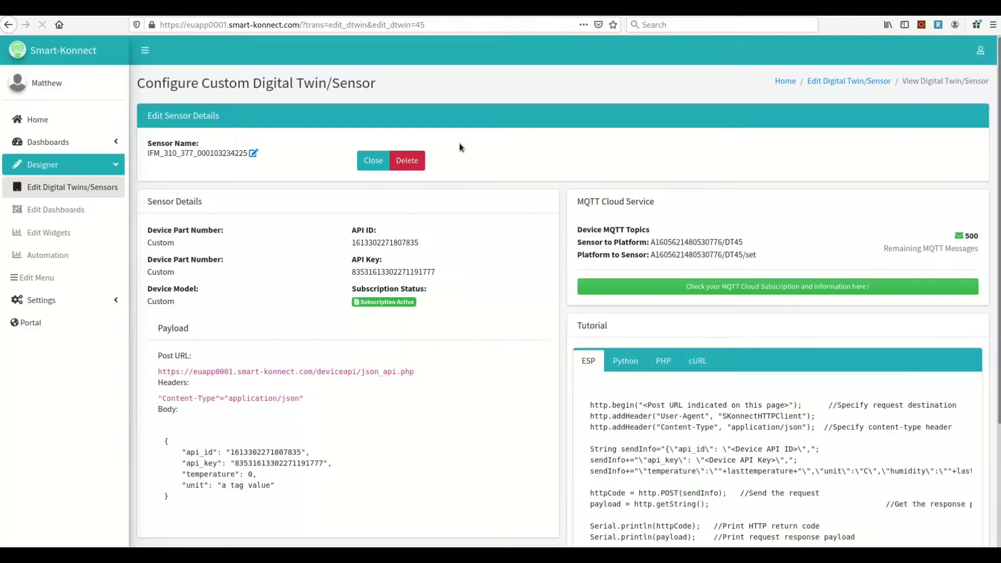
left_click(253, 154)
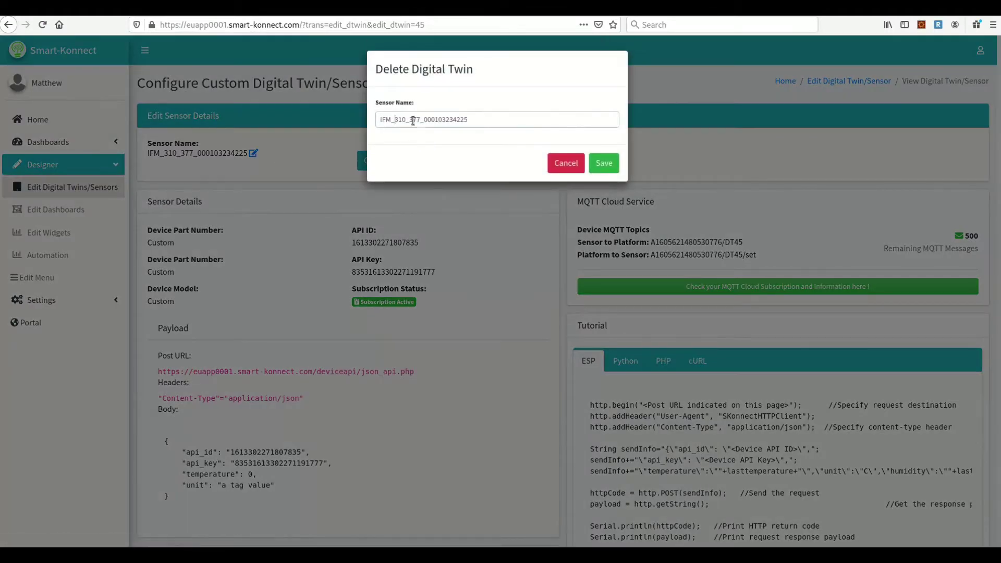
left_click_drag(395, 120, 556, 121)
type("te")
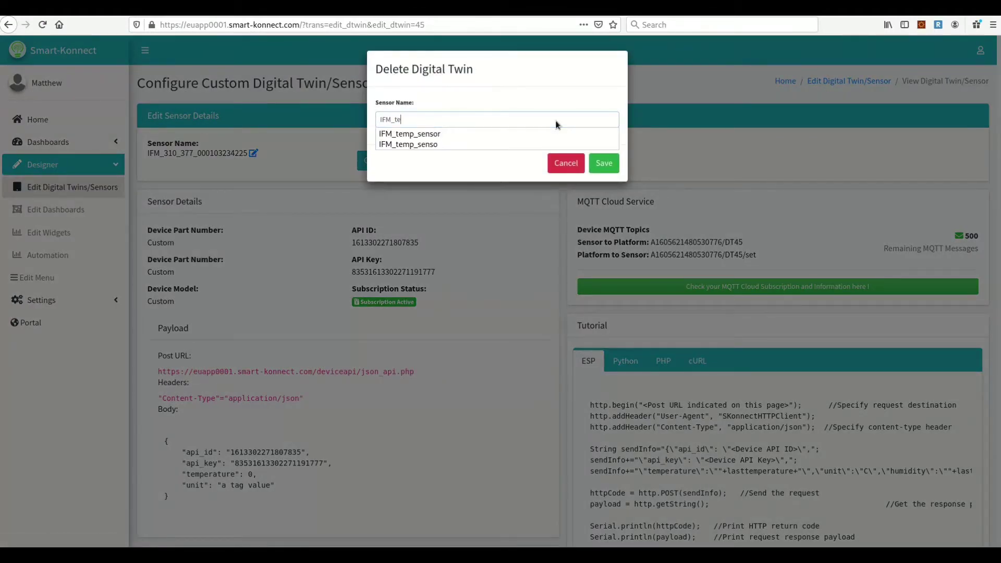
key("Down")
key("Return")
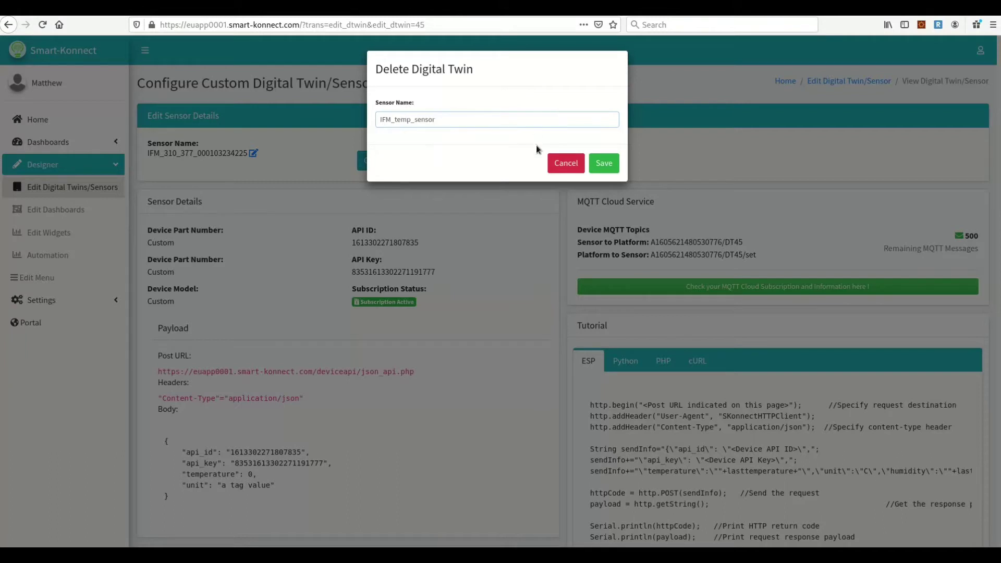
left_click(604, 163)
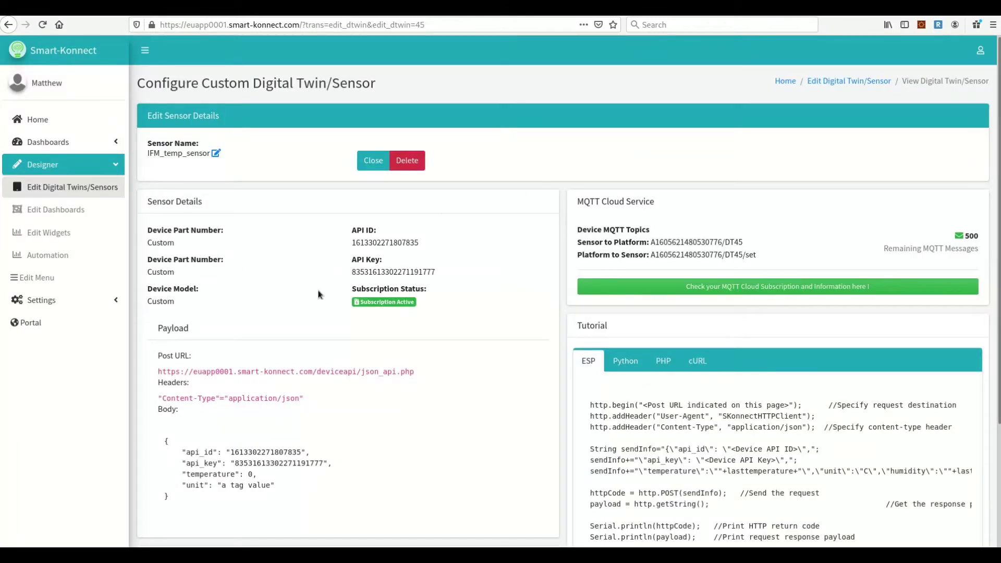
Review the digital twin's payload and current values, and reopen the IFM Test add-on of the Industrial Edgeserver.
scroll(328, 293, "down", 3)
scroll(328, 296, "down", 3)
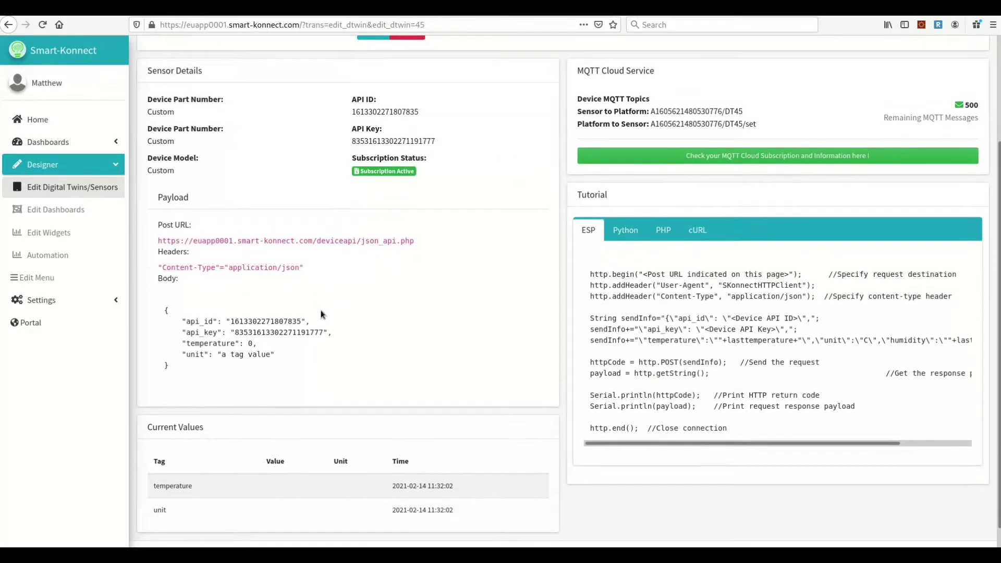
scroll(320, 310, "up", 3)
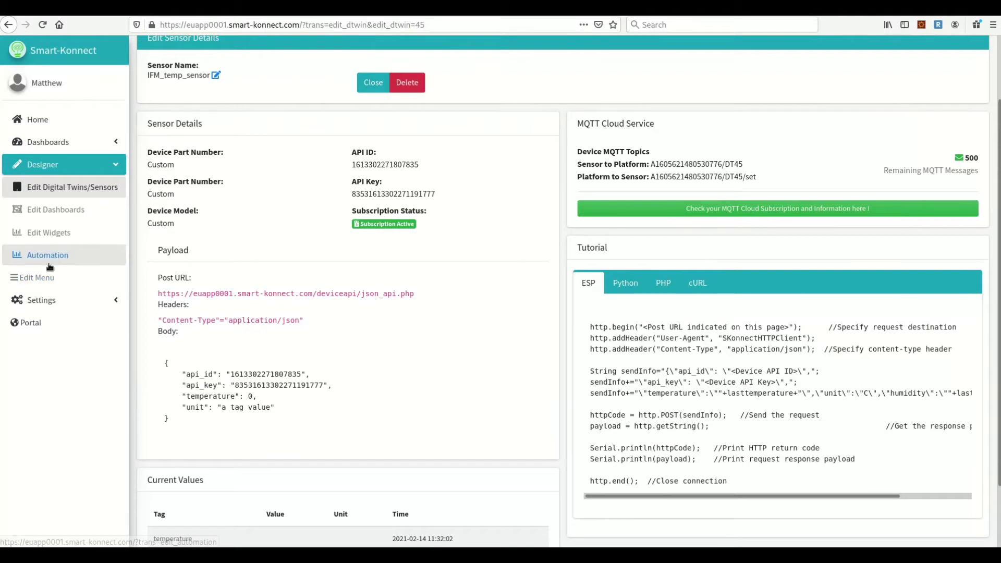
left_click(51, 302)
left_click(54, 368)
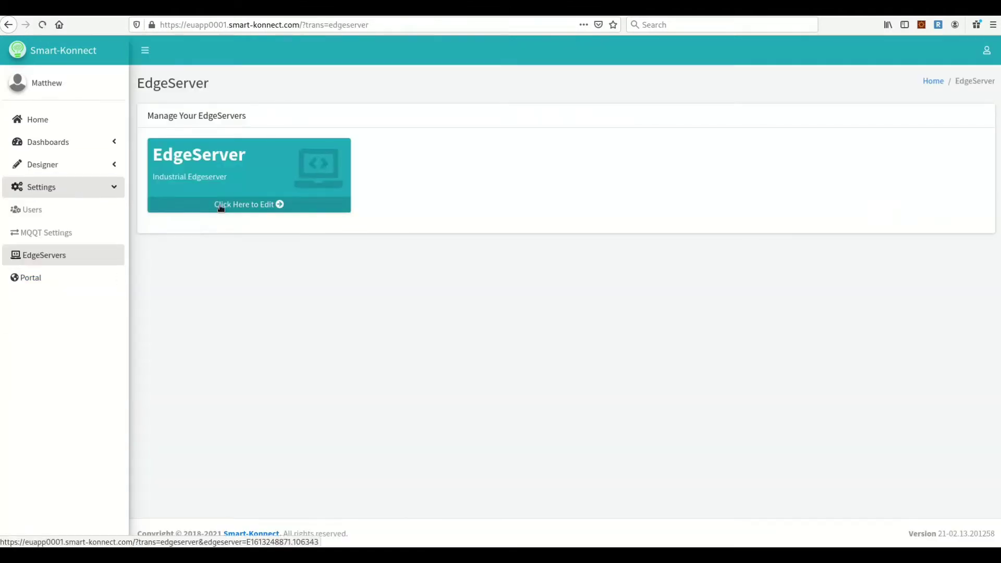
left_click(214, 206)
left_click(208, 191)
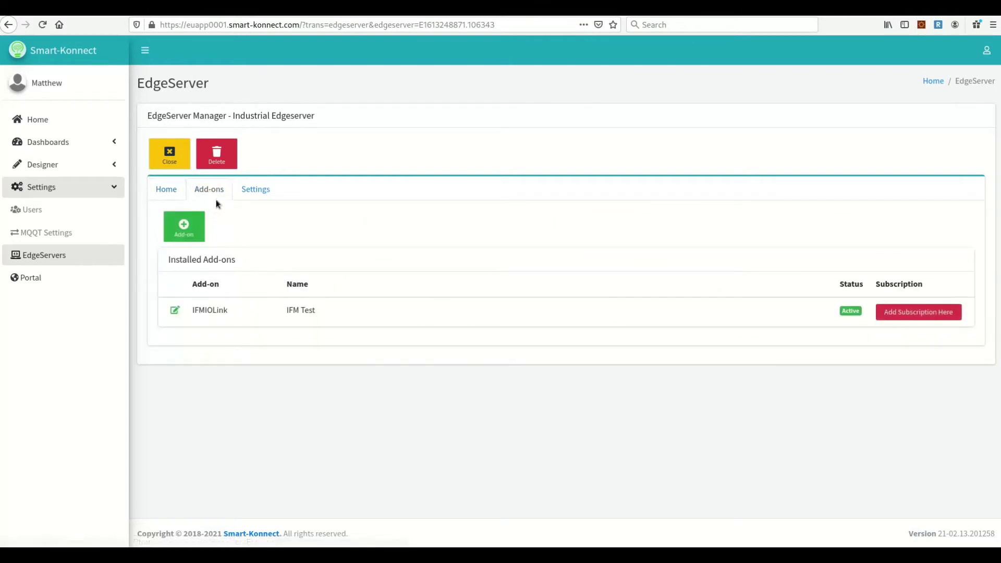
left_click(174, 309)
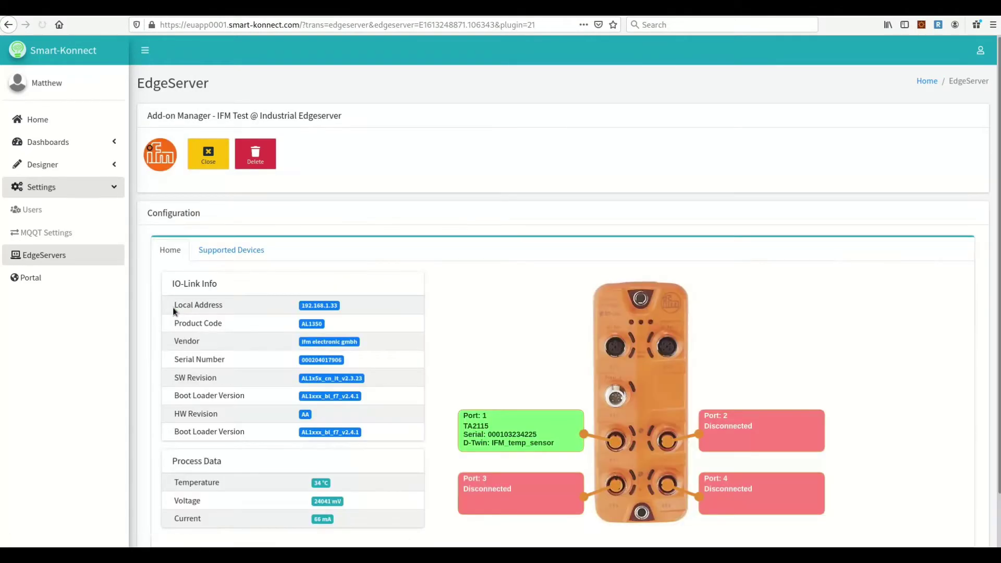
scroll(400, 292, "down", 2)
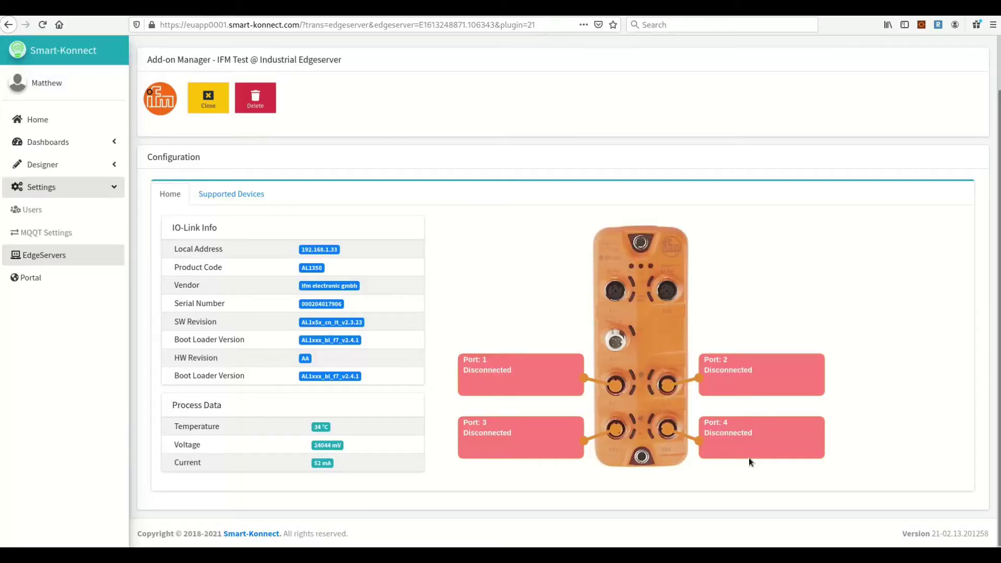
Refresh the add-on overview and view the digital twin details of the TA2115 sensor on port 4.
key("F5")
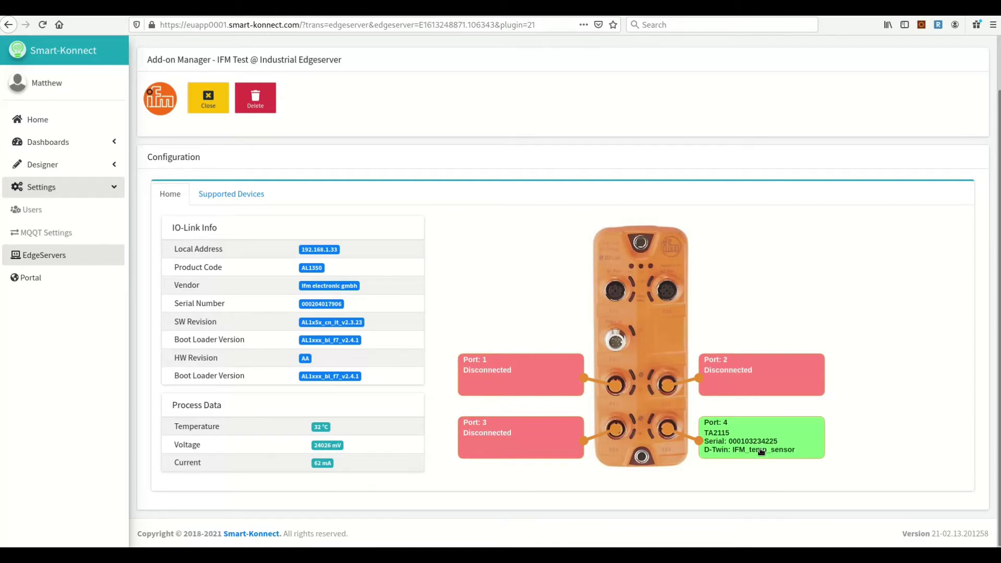
left_click(761, 452)
left_click(574, 286)
left_click(751, 452)
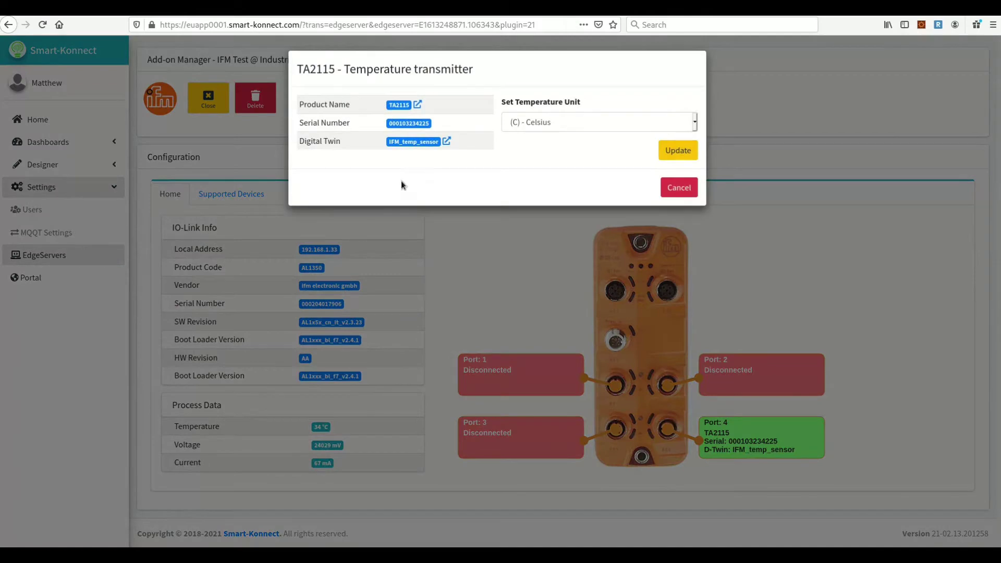
left_click(444, 141)
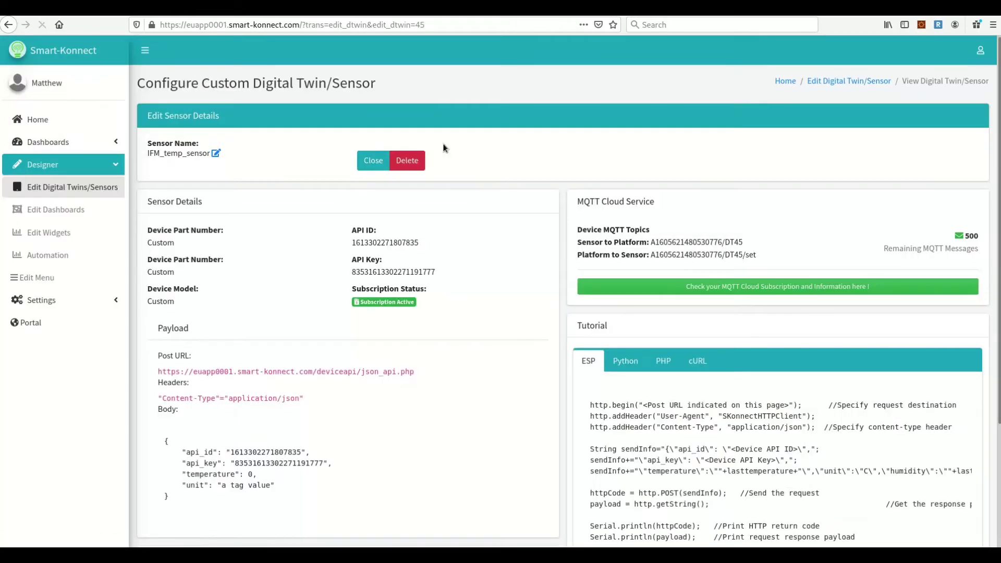
scroll(405, 386, "down", 3)
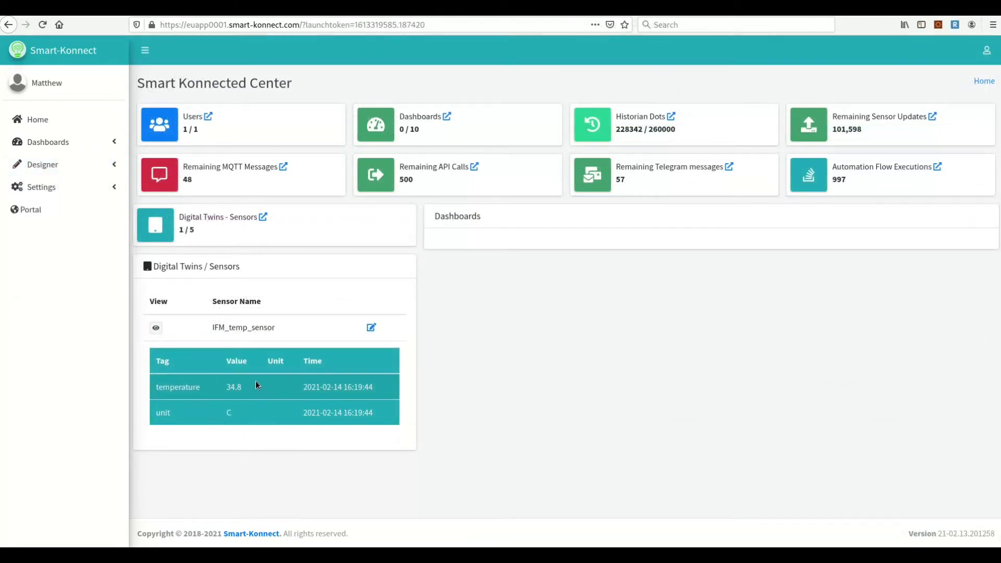
Create a Color Small Status Bar widget with IFM_temp_sensor - Temperature as its data source field.
left_click(99, 167)
left_click(82, 239)
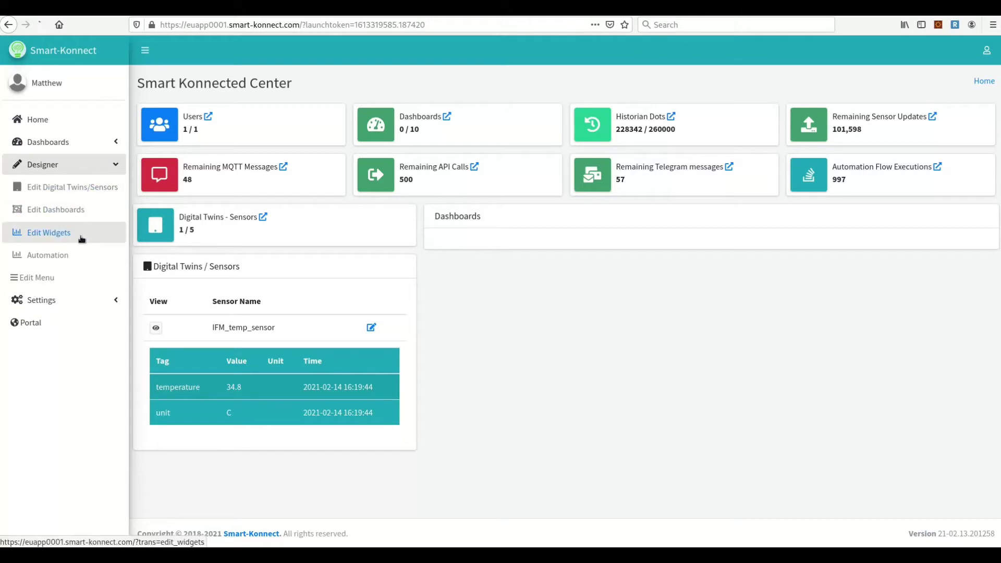
left_click(167, 155)
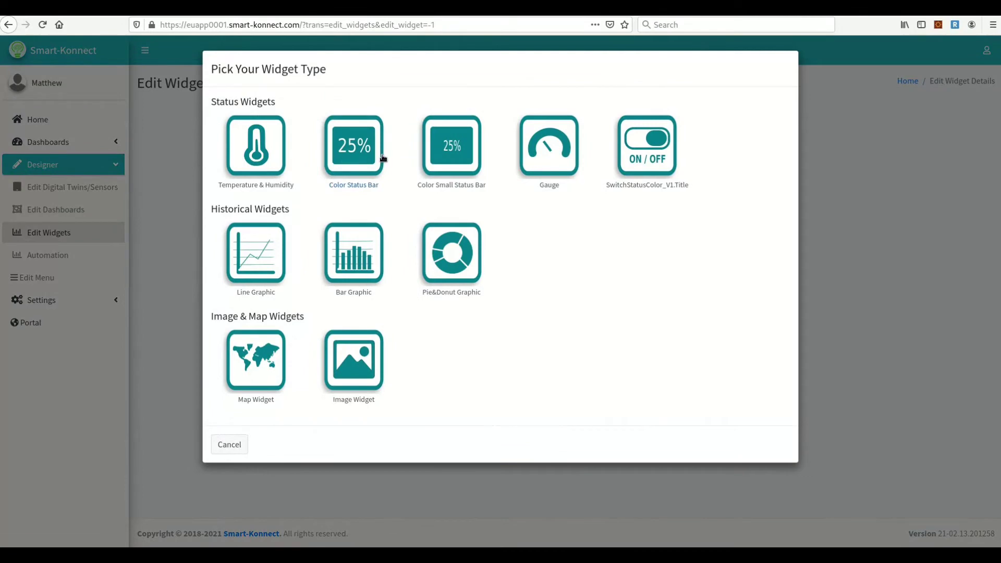
left_click(464, 156)
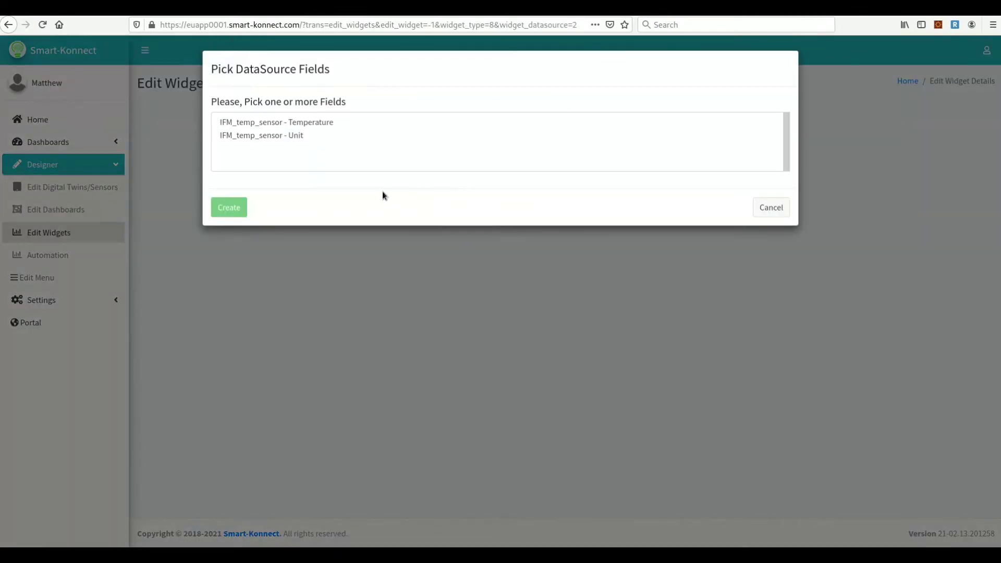
left_click(291, 124)
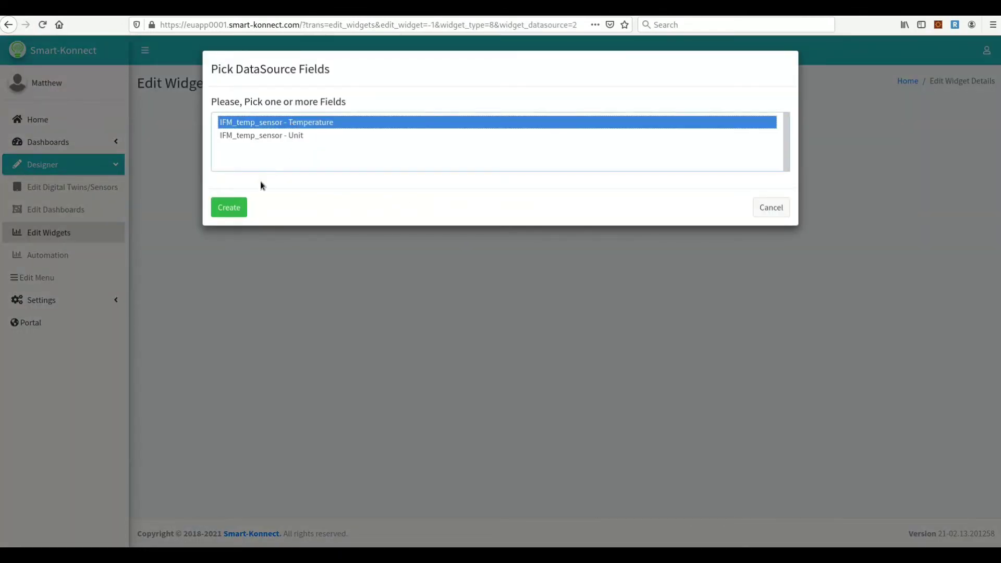
left_click(232, 207)
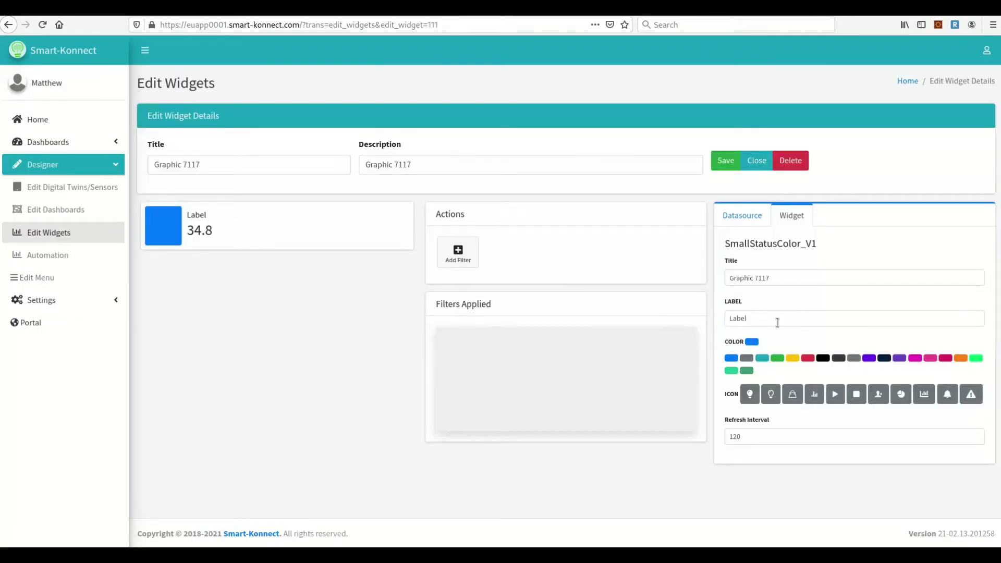
Set both the title and the description of the status bar widget to Temperature.
left_click_drag(258, 164, 148, 162)
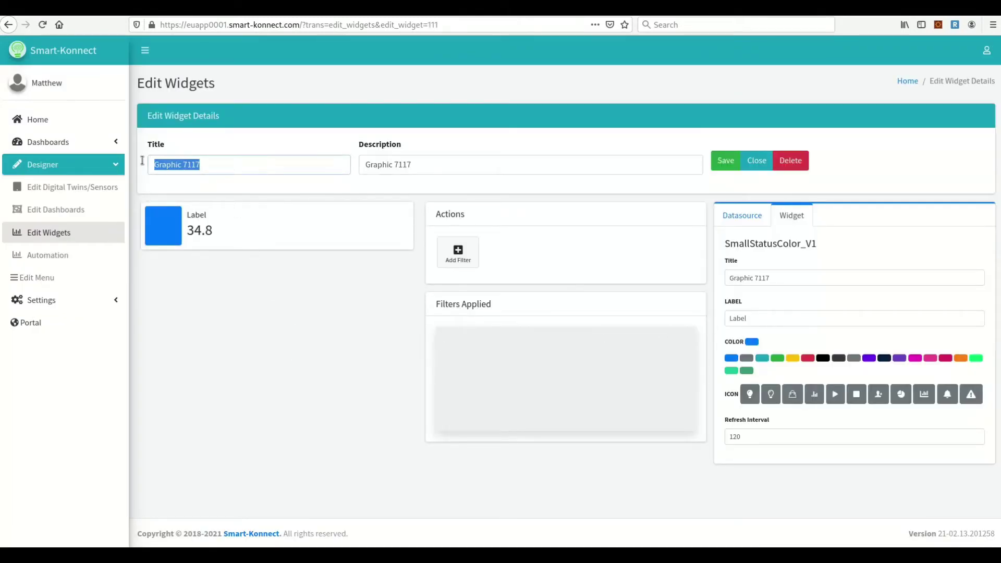
type("Te")
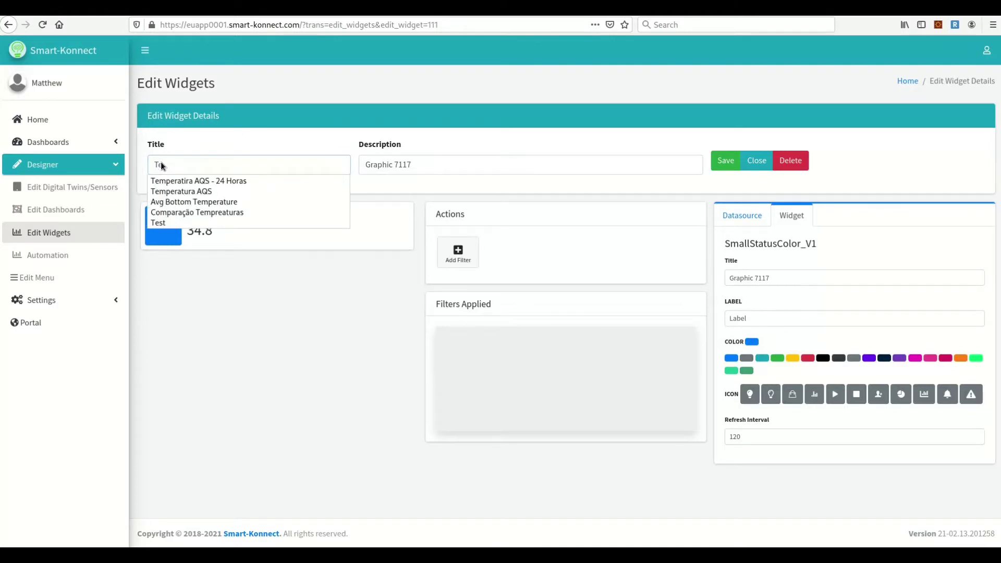
type("mperature")
key("shift+Left")
key("shift+Left")
key("shift+Left")
key("shift+Left")
key("shift+Left")
key("shift+Left")
key("shift+Left")
key("shift+Left")
key("shift+Left")
key("shift+Left")
key("shift+Left")
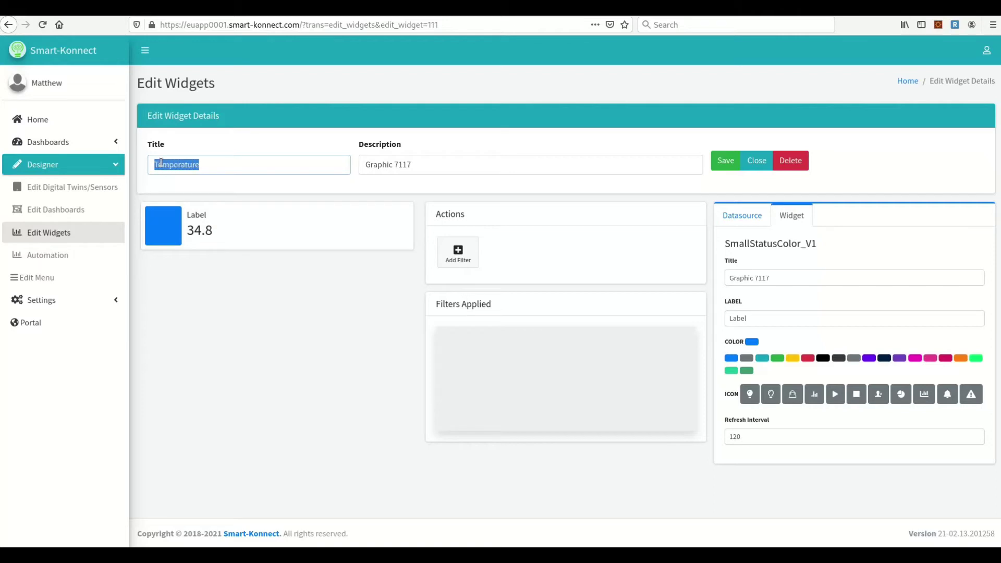
key("ctrl+c")
triple_click(411, 161)
key("ctrl+v")
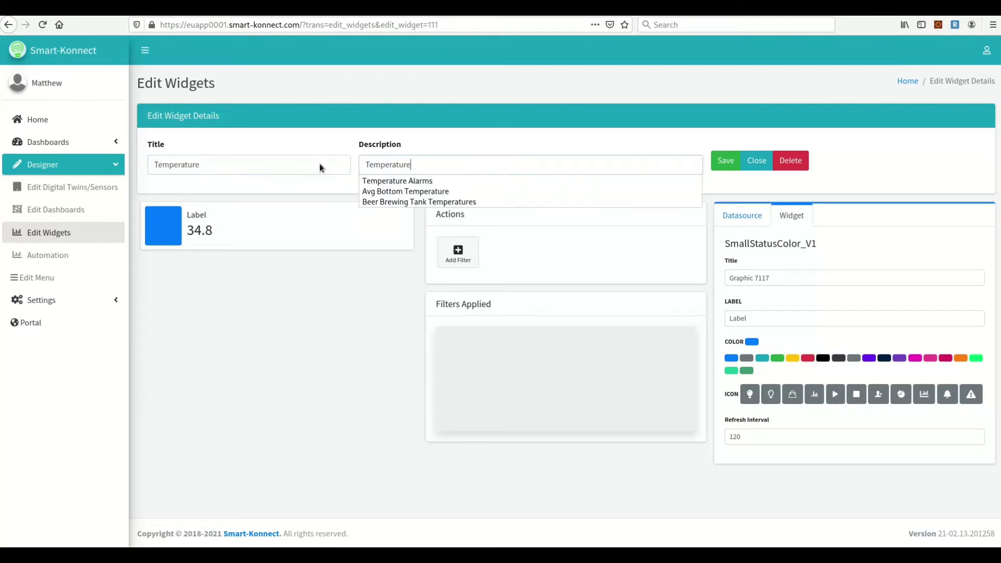
Set the label and title in the status bar's widget settings to Temperature.
triple_click(765, 320)
key("ctrl+v")
left_click_drag(789, 280, 715, 279)
key("ctrl+v")
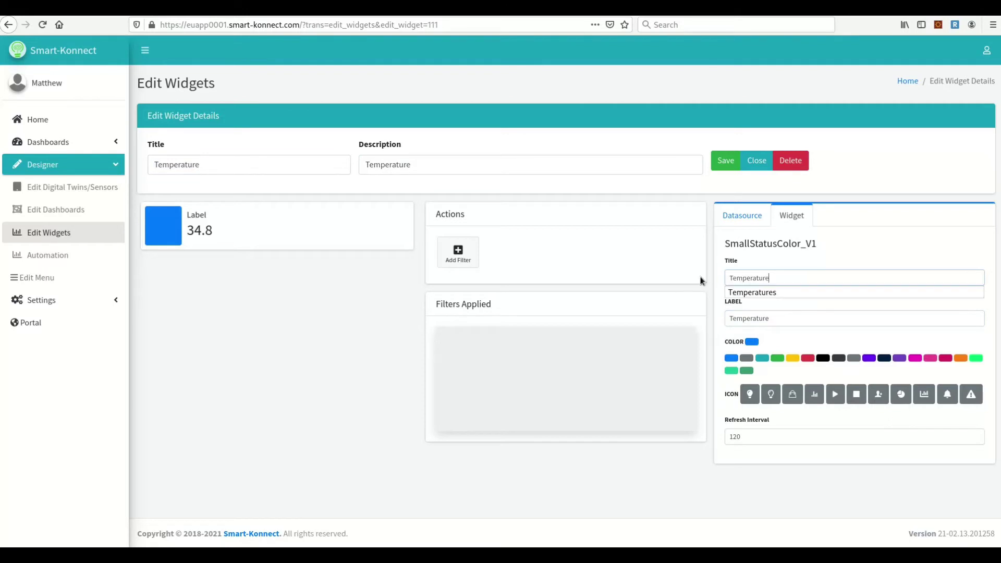
Give the status bar widget the blue color and the bar chart icon with axes, and save and close it.
left_click(730, 358)
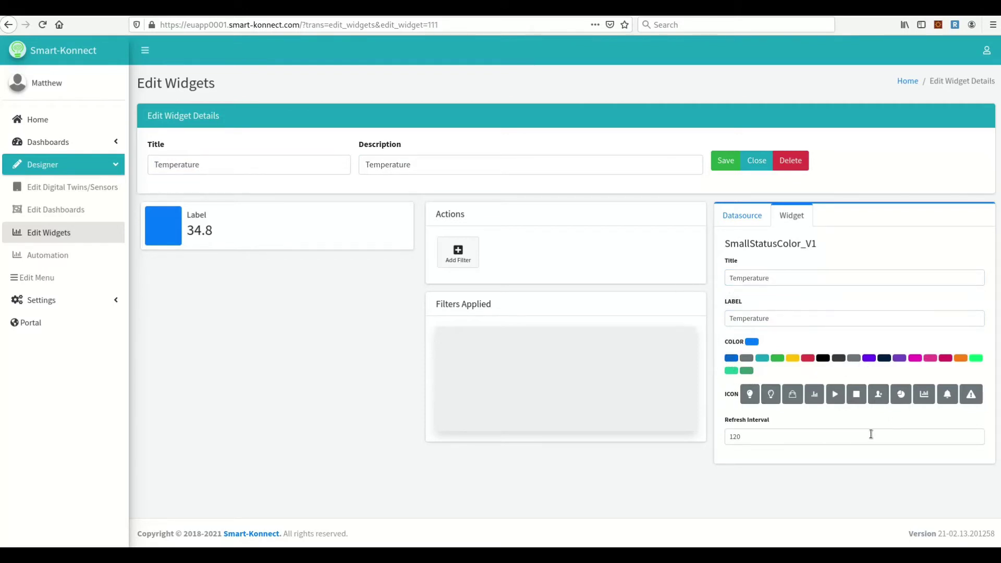
left_click(921, 396)
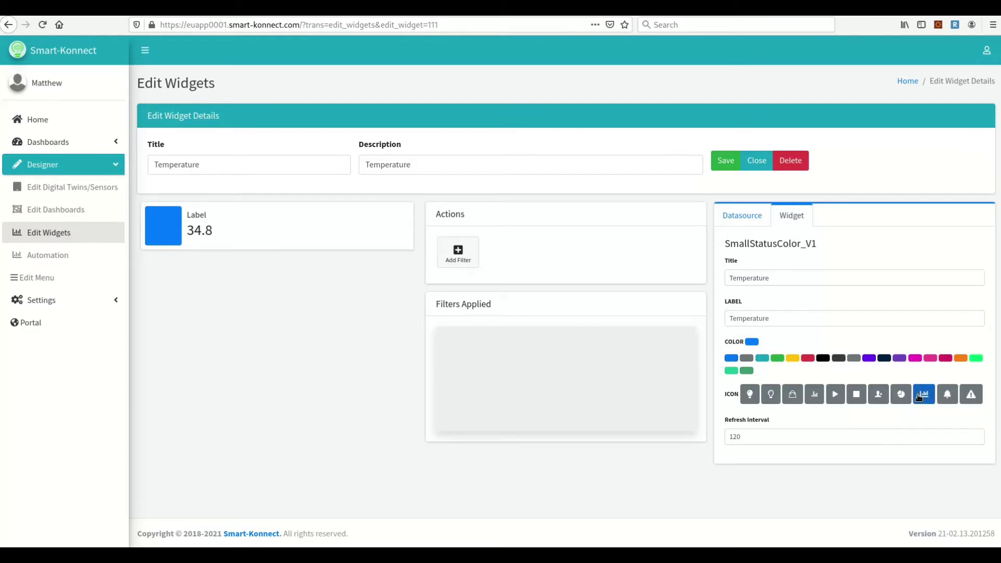
left_click(726, 159)
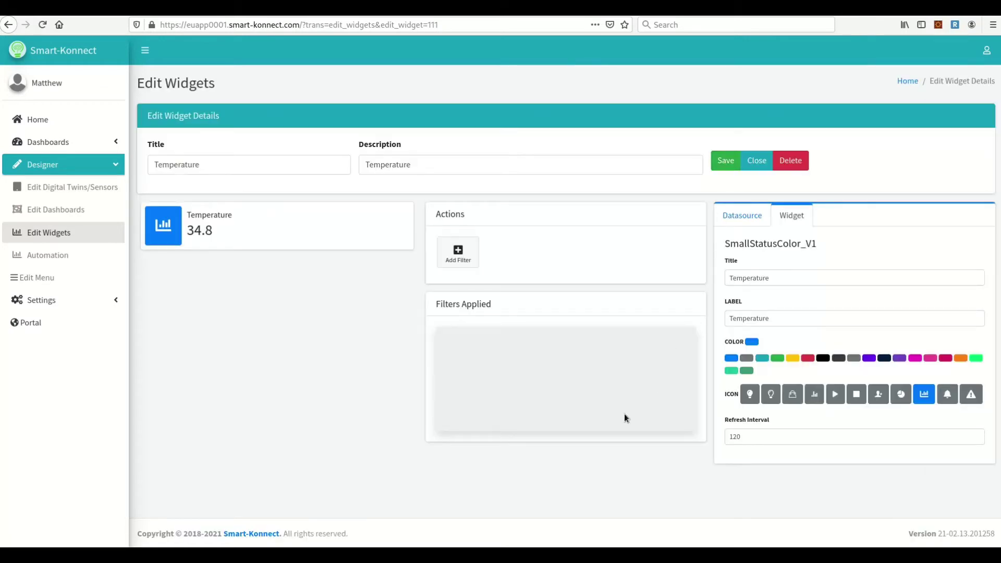
left_click(722, 159)
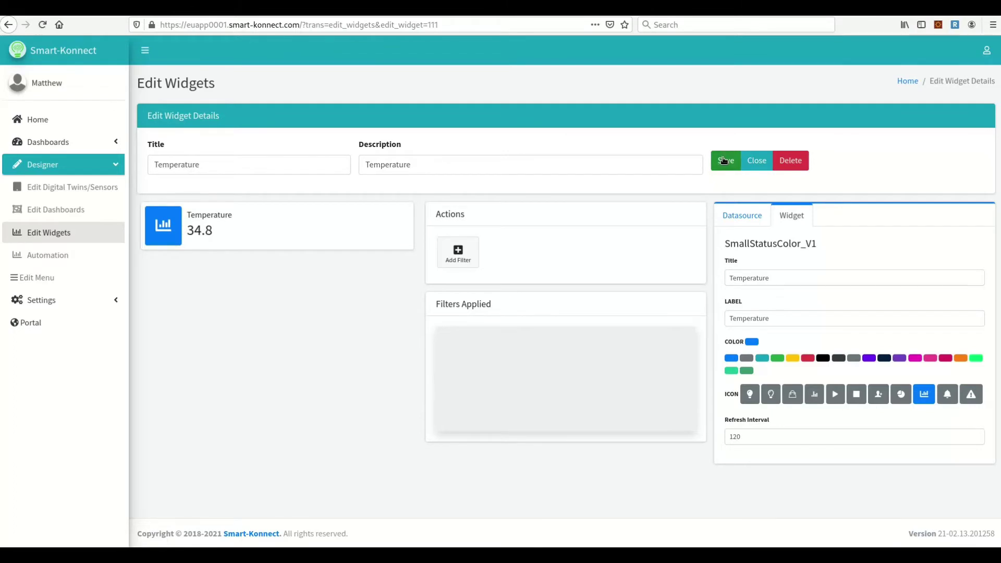
left_click(756, 160)
Create a Line Graphic widget with IFM_temp_sensor - Temperature as its data source field.
left_click(177, 156)
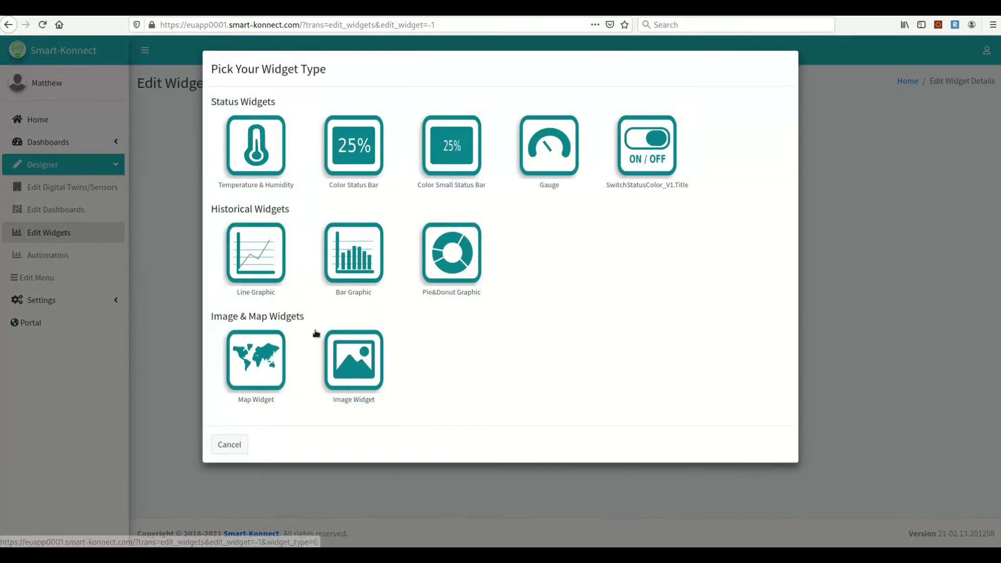
left_click(267, 263)
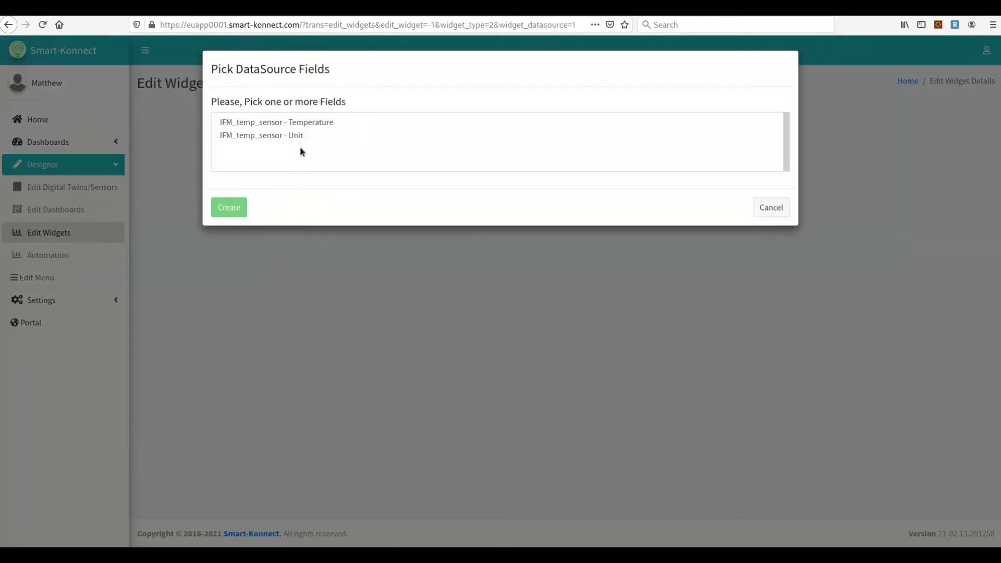
left_click(305, 124)
left_click(235, 208)
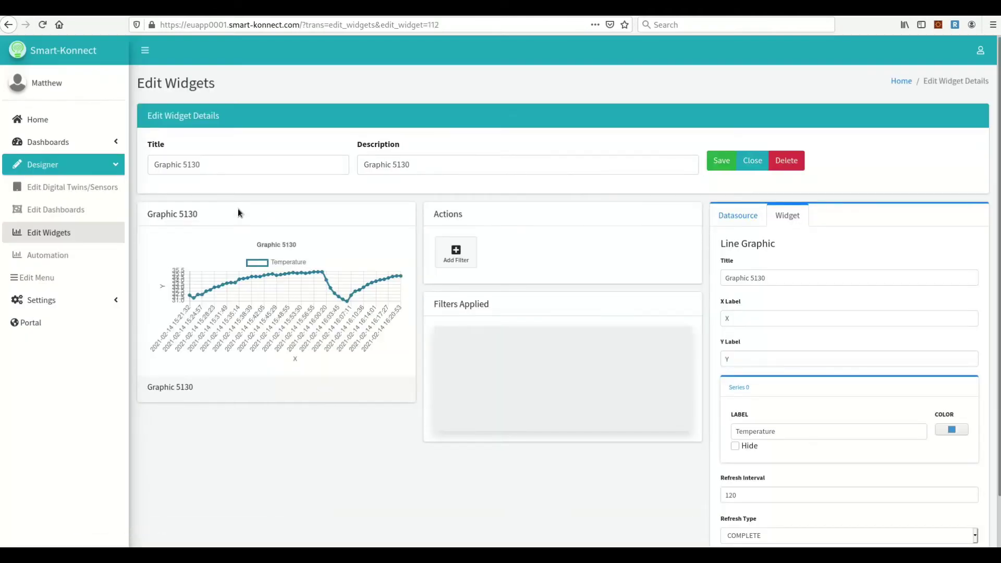
Set both the title and the description of the line graphic widget to Temperature.
left_click_drag(237, 167, 105, 159)
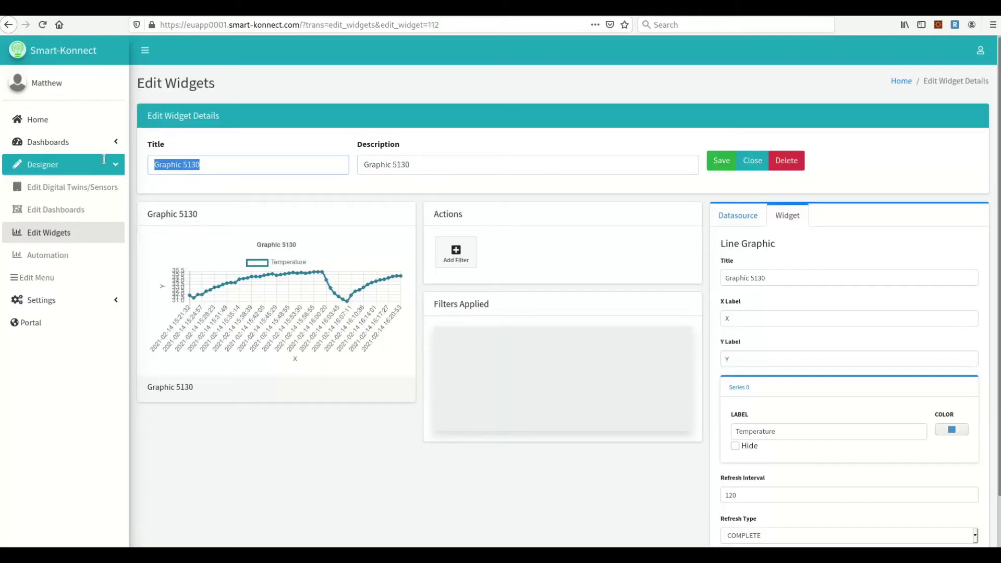
type("Temperature")
left_click_drag(421, 164, 283, 152)
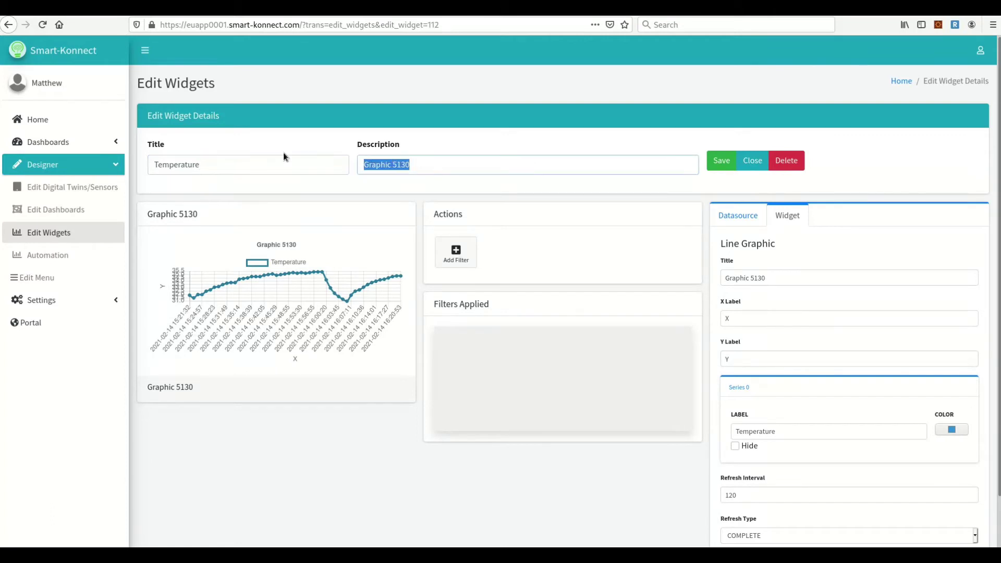
type("Temperature")
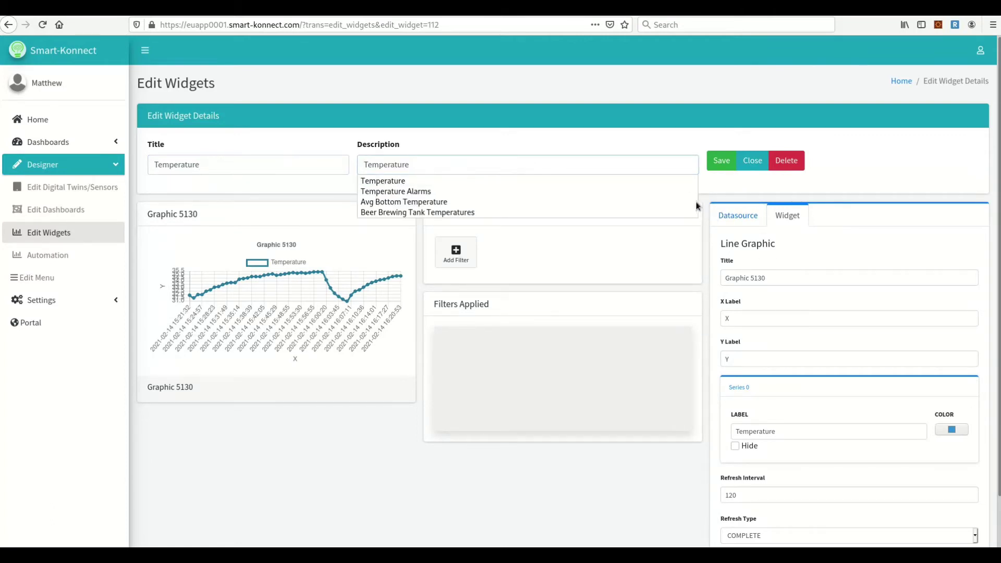
key("Down")
key("Down")
key("Down")
key("Return")
left_click_drag(509, 162, 227, 162)
key("ctrl+v")
left_click(547, 142)
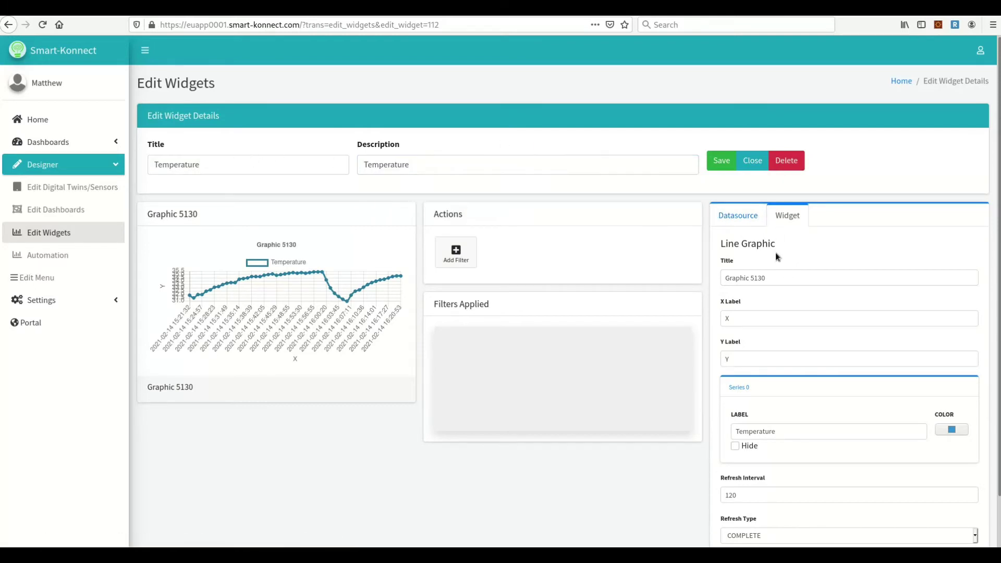
Set the line graphic's chart title and X label to Temperature and its Y label to Time, and save the widget.
left_click_drag(793, 279, 669, 271)
key("ctrl+v")
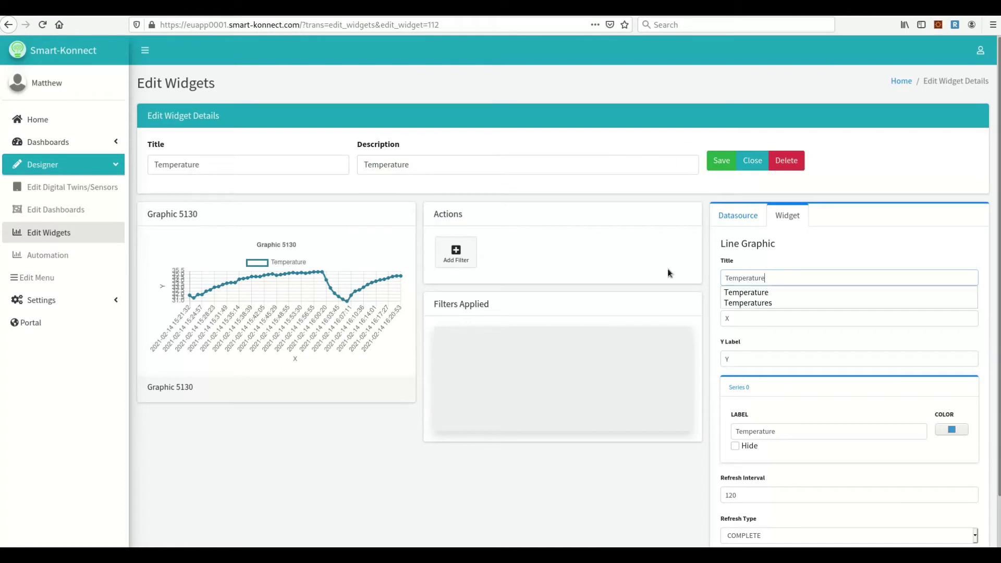
left_click(751, 325)
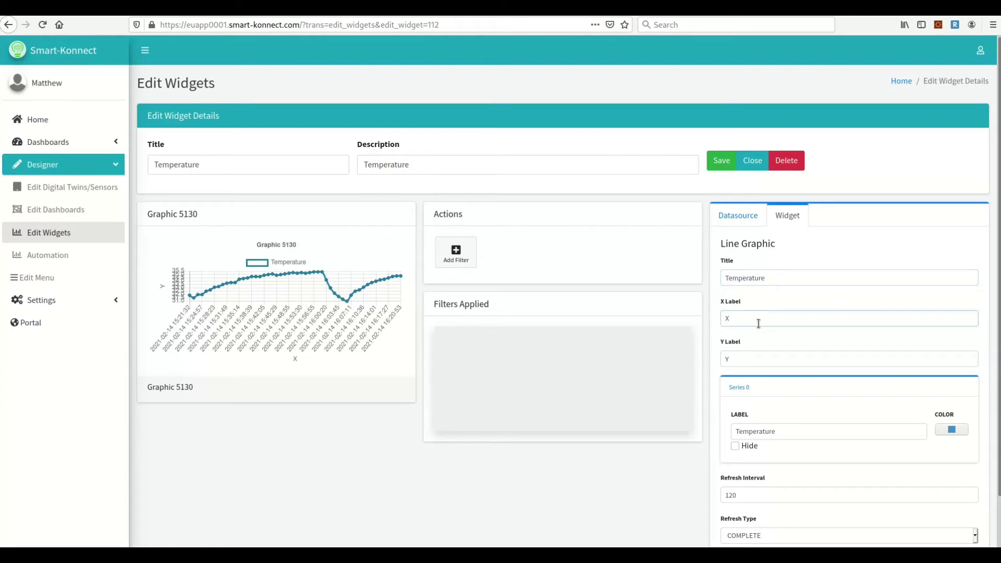
left_click_drag(746, 323, 687, 323)
key("ctrl+v")
left_click_drag(754, 353, 634, 351)
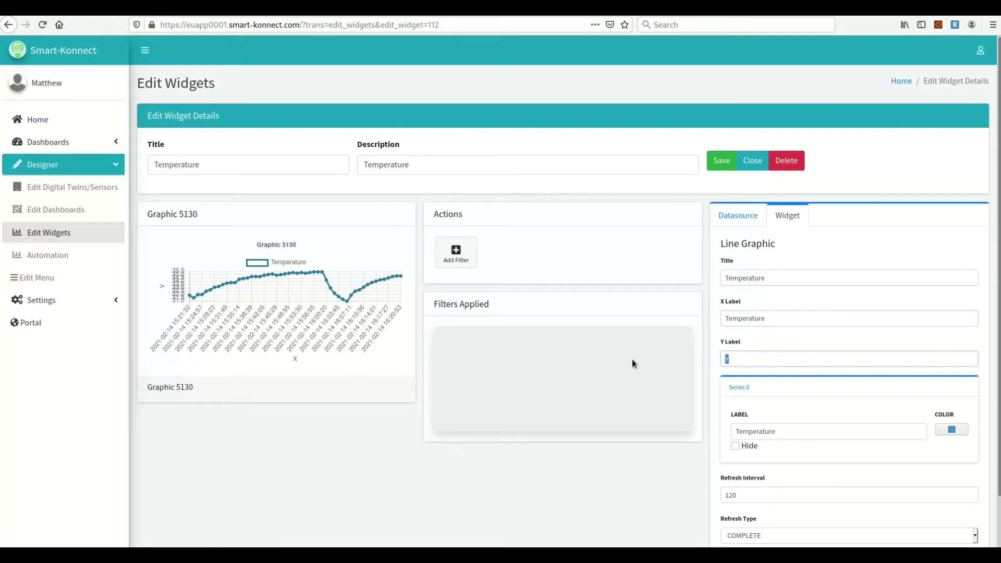
type("Time")
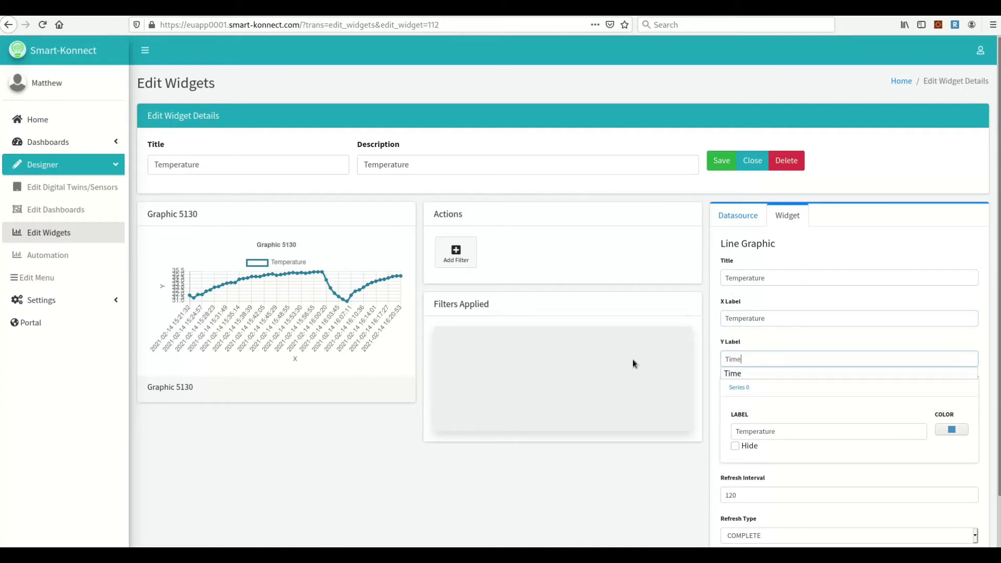
left_click(718, 160)
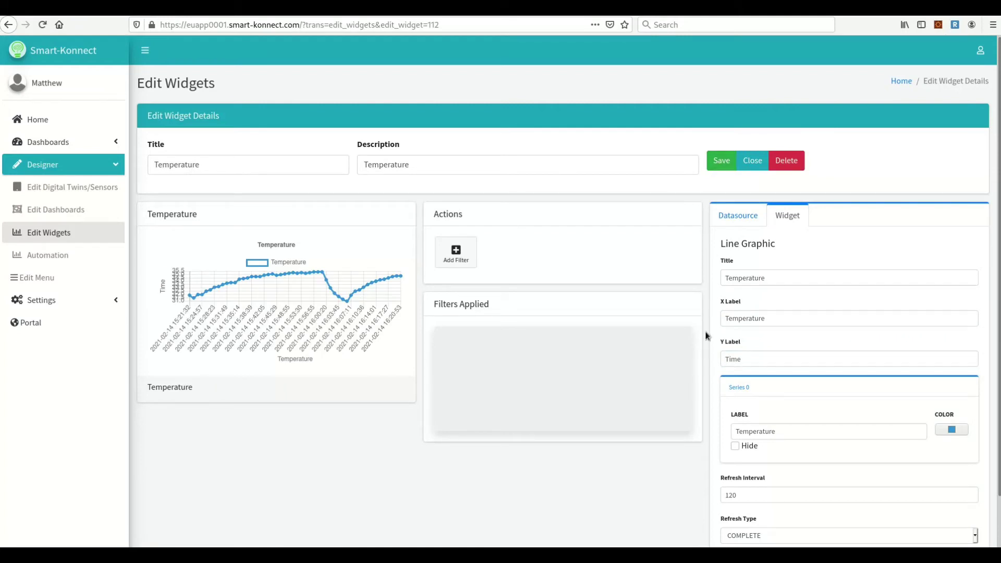
Set the line graphic's data history period to the last 180 minutes and save the widget.
left_click(738, 217)
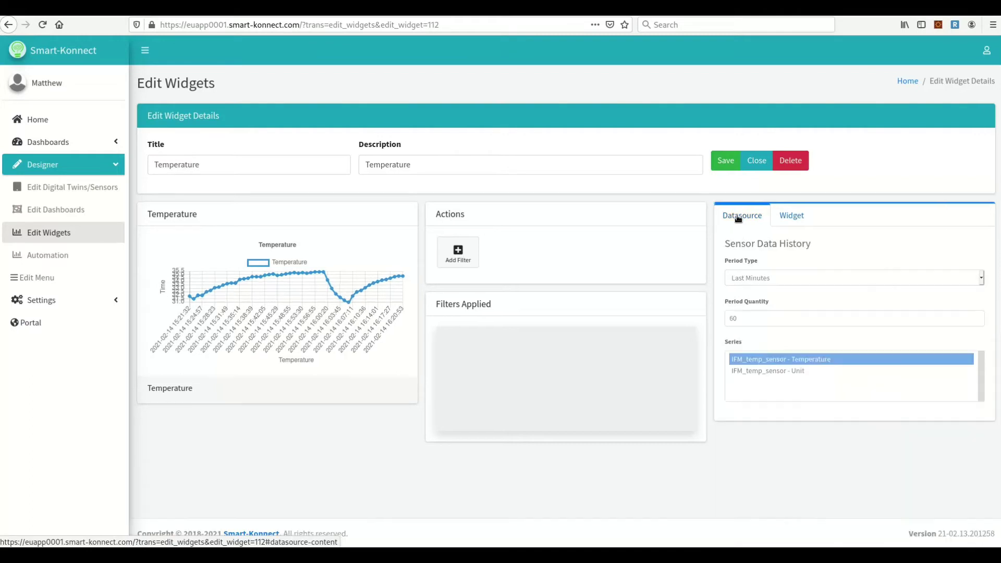
left_click_drag(743, 319, 716, 315)
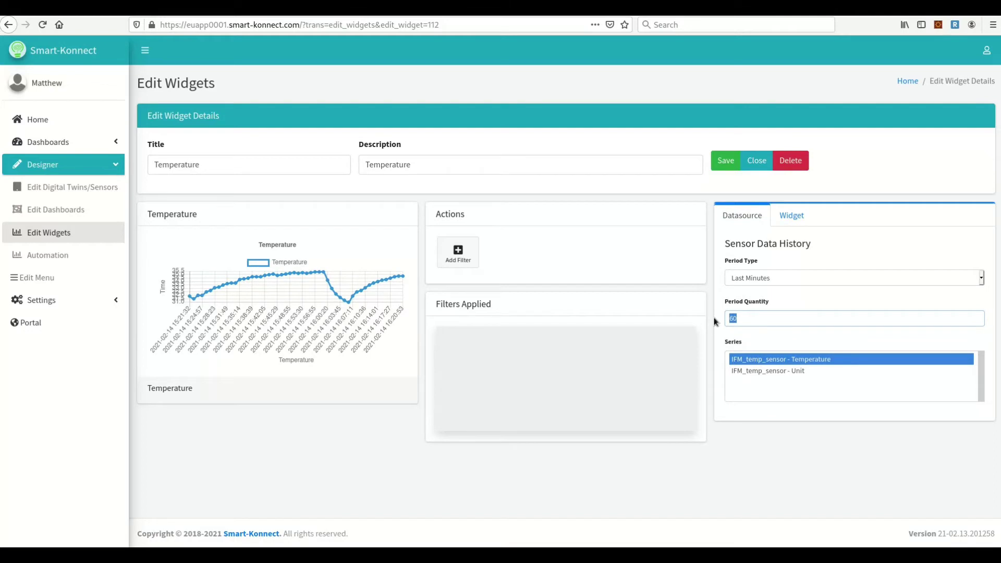
type("18")
left_click(725, 157)
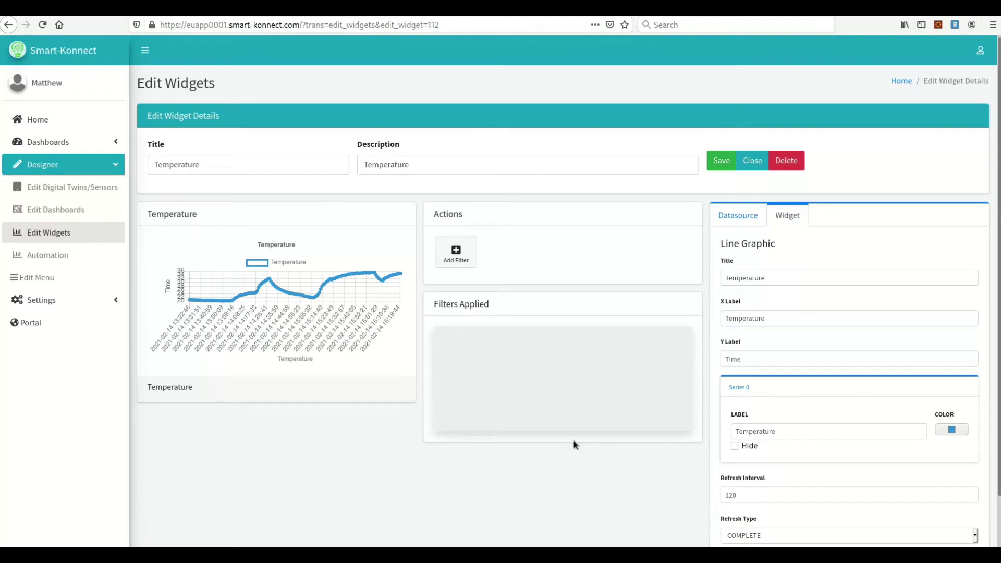
Add the Average filter (AvgMaxMin) to the line graphic, aggregated by Hour, and save the widget.
left_click(472, 256)
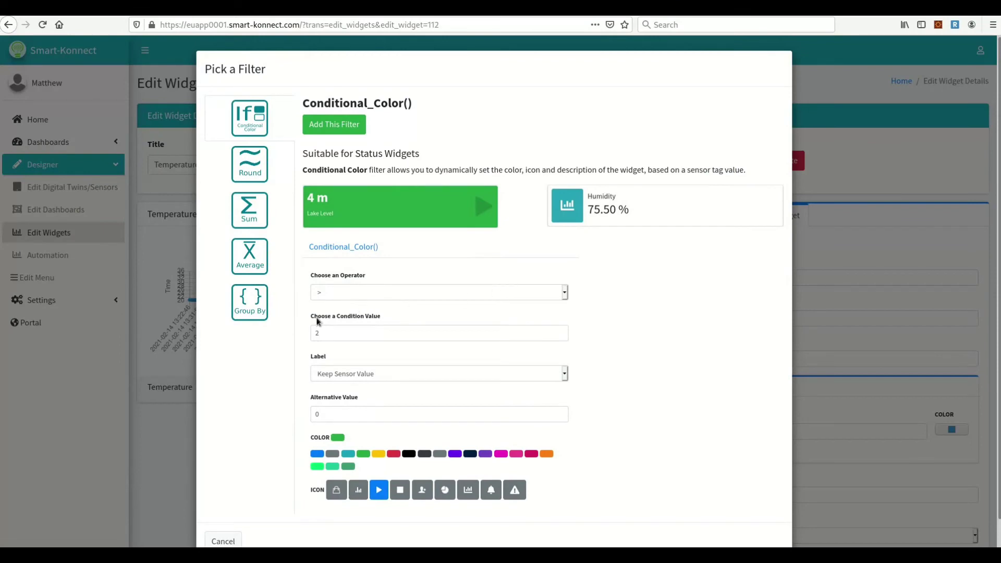
left_click(250, 256)
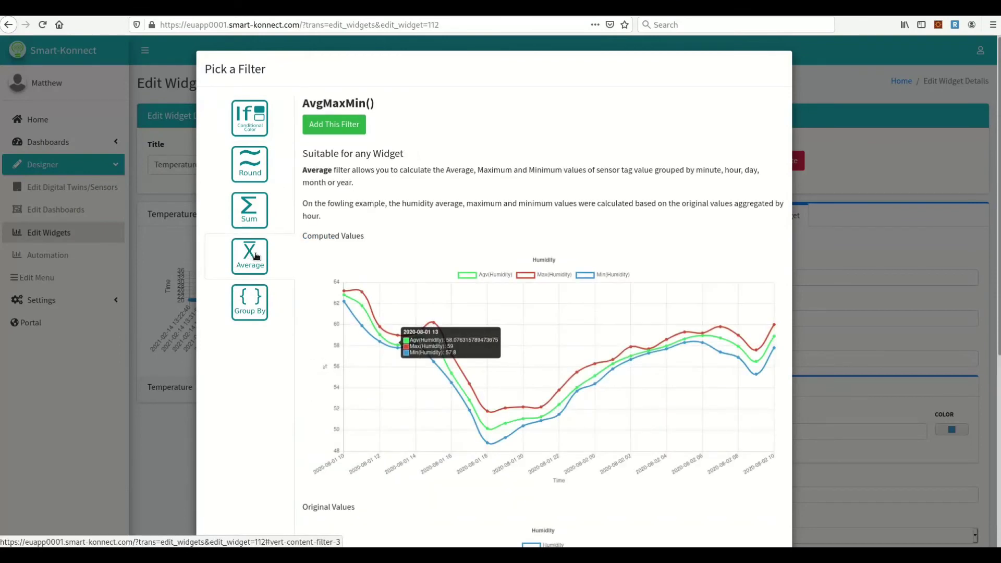
left_click(329, 127)
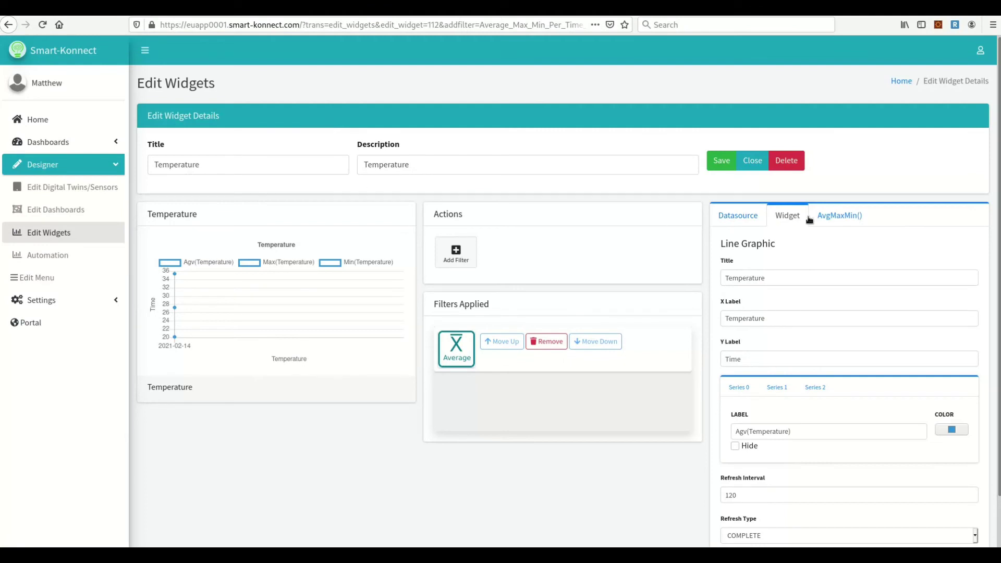
left_click(830, 216)
left_click(789, 260)
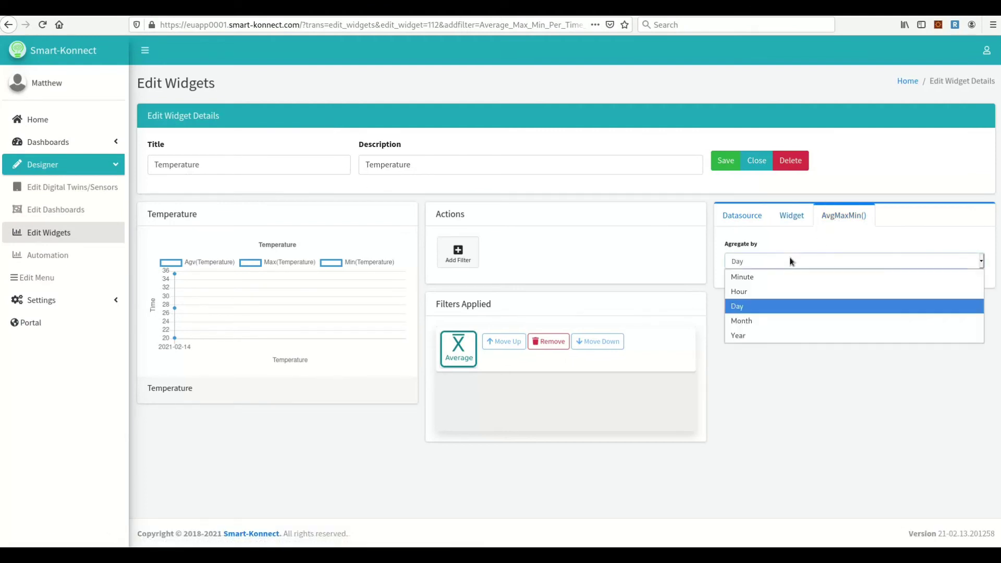
left_click(766, 291)
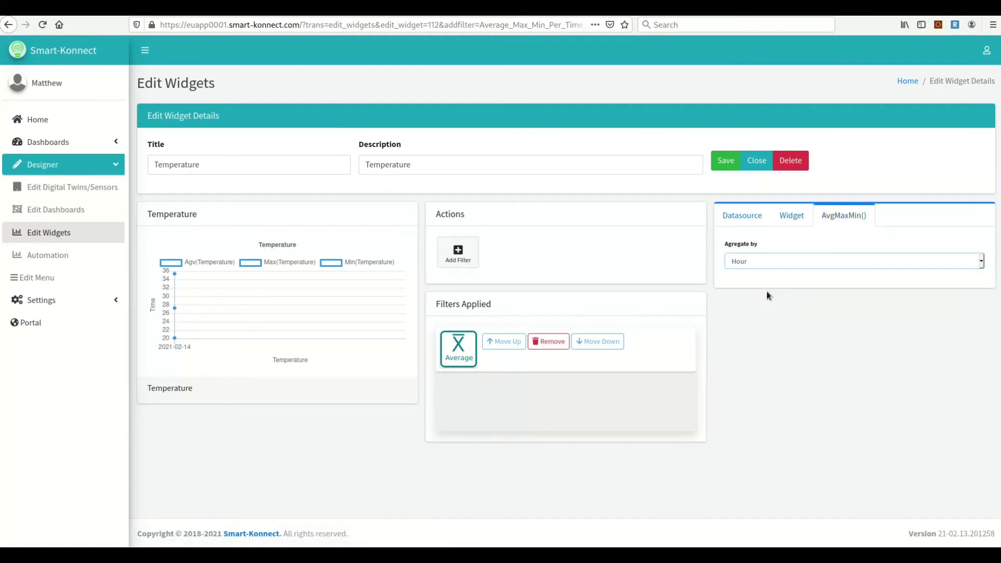
left_click(725, 164)
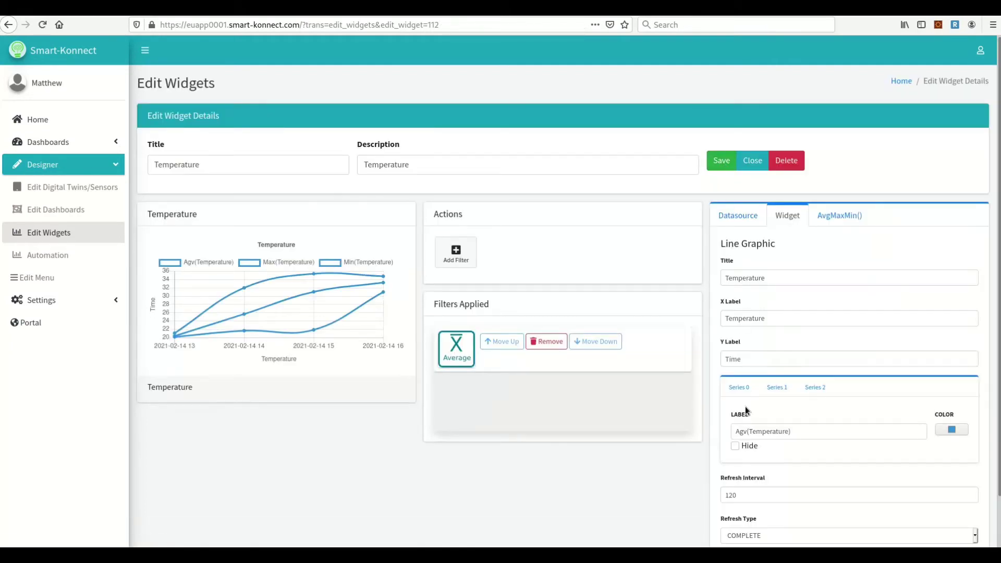
Color the line graphic's average temperature series green and its maximum temperature series red.
left_click(958, 433)
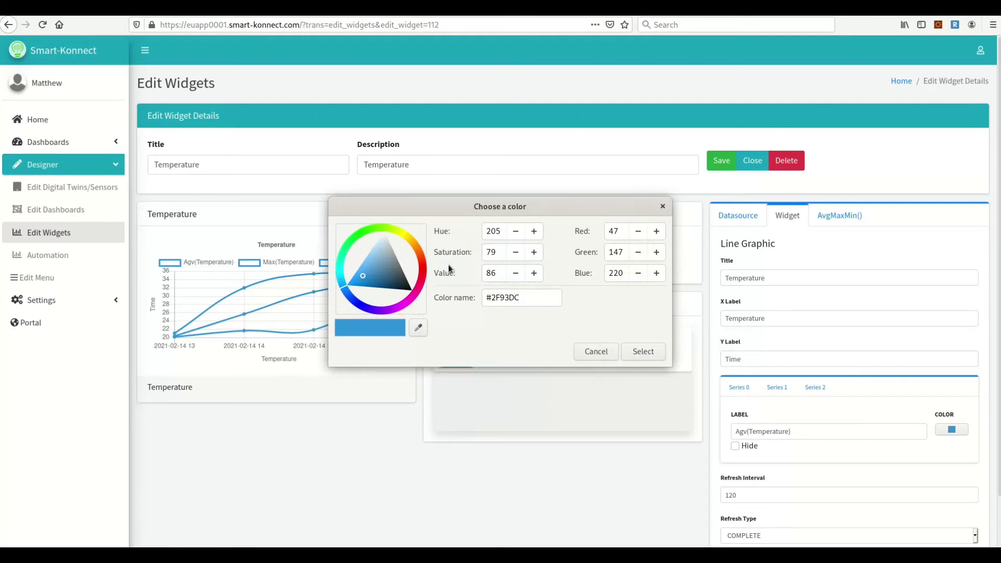
left_click(358, 232)
left_click(647, 352)
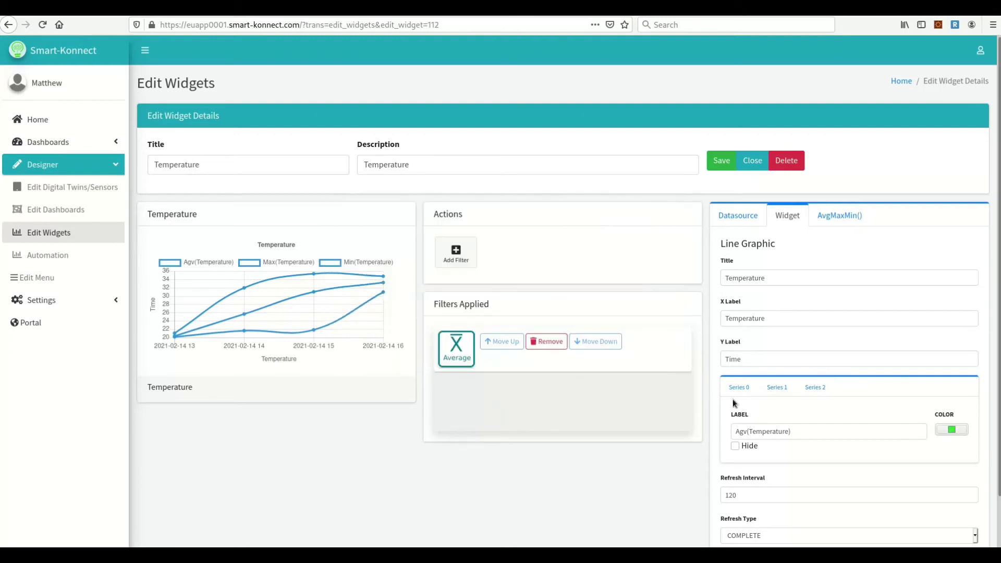
left_click(771, 390)
left_click(951, 430)
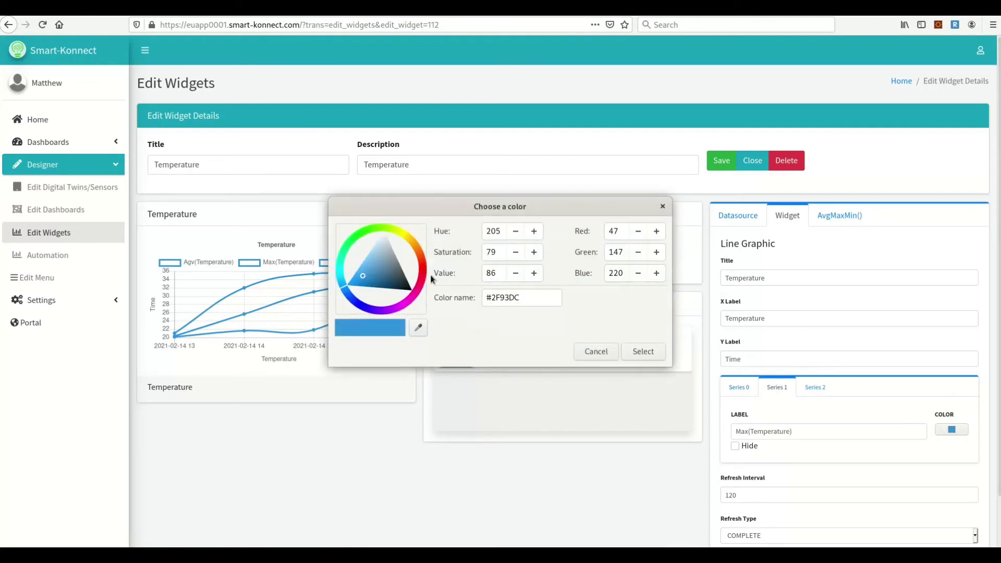
left_click(426, 267)
left_click(645, 350)
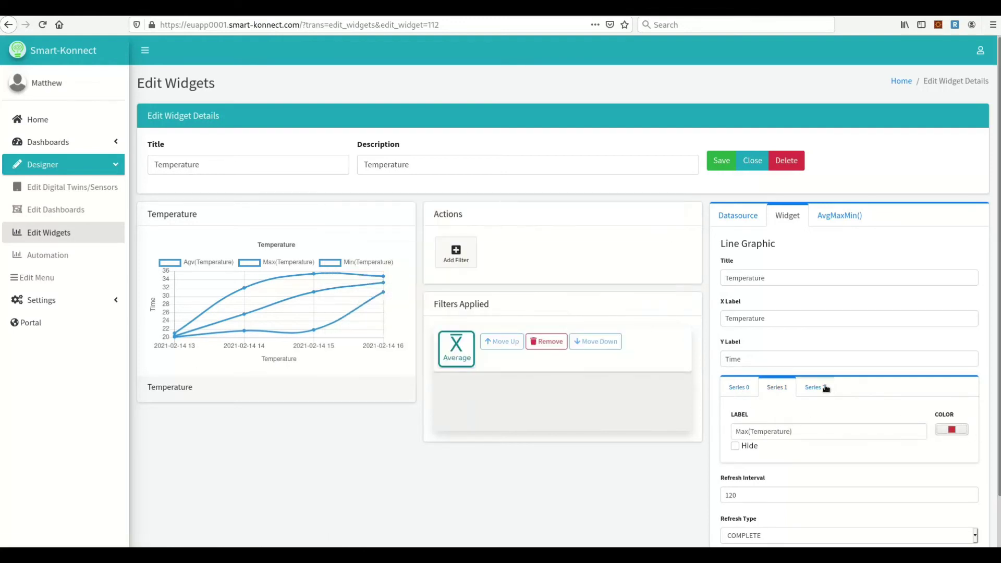
Check the minimum temperature series, keep its blue color, then save and close the line graphic widget.
left_click(818, 388)
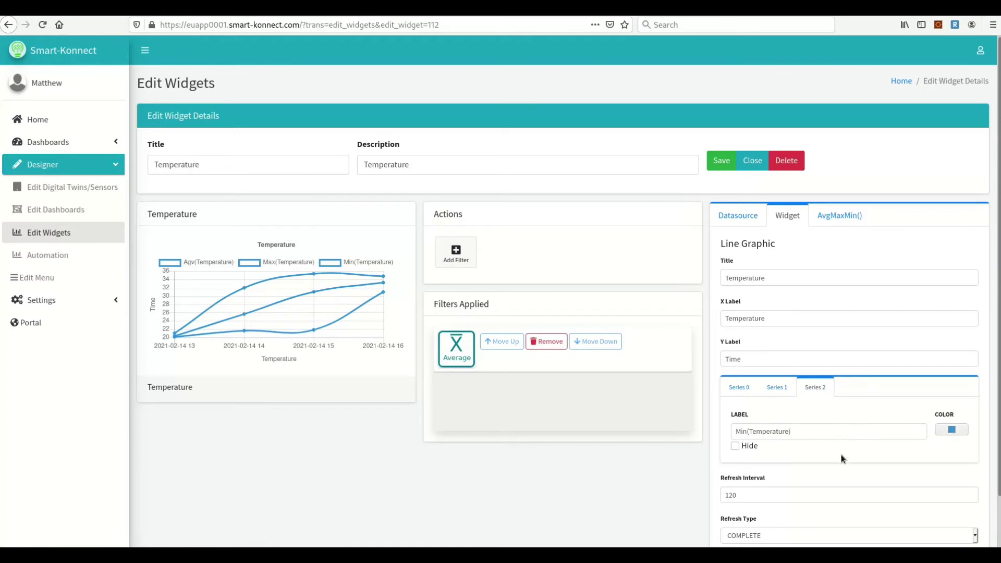
left_click(719, 162)
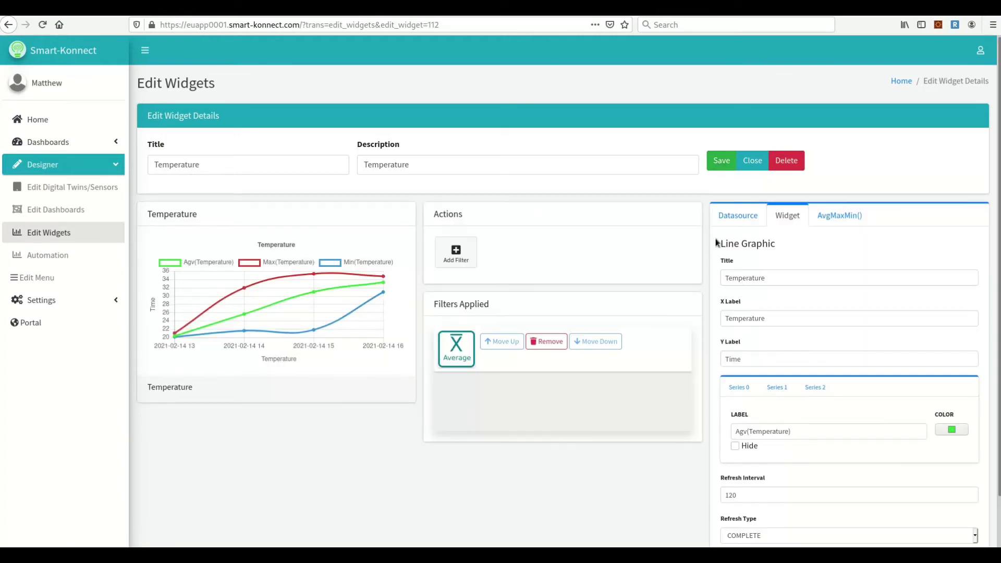
left_click(734, 165)
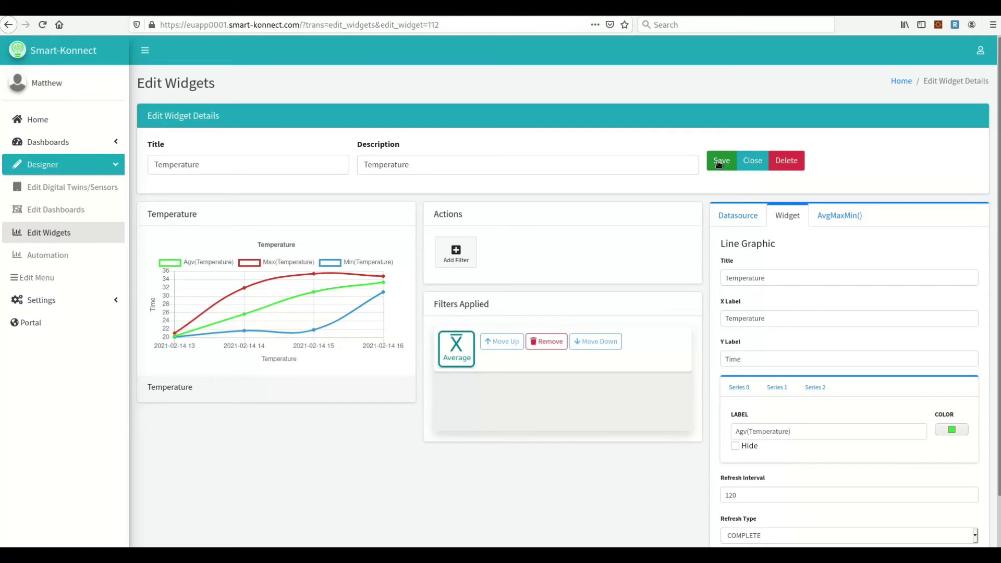
left_click(751, 166)
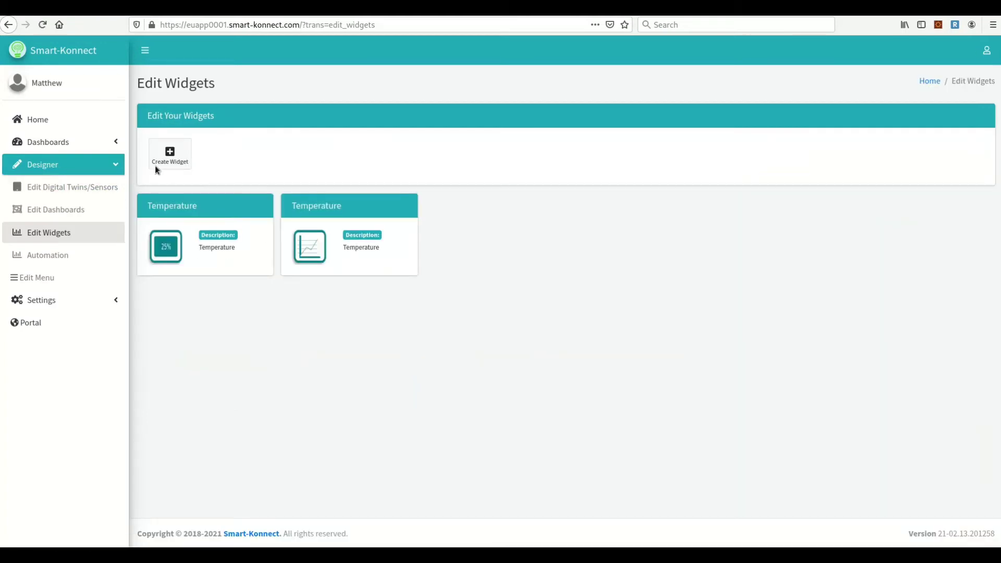
Create a bar graphic widget using the Temperature field of IFM_temp_sensor as its data source.
left_click(168, 157)
left_click(365, 261)
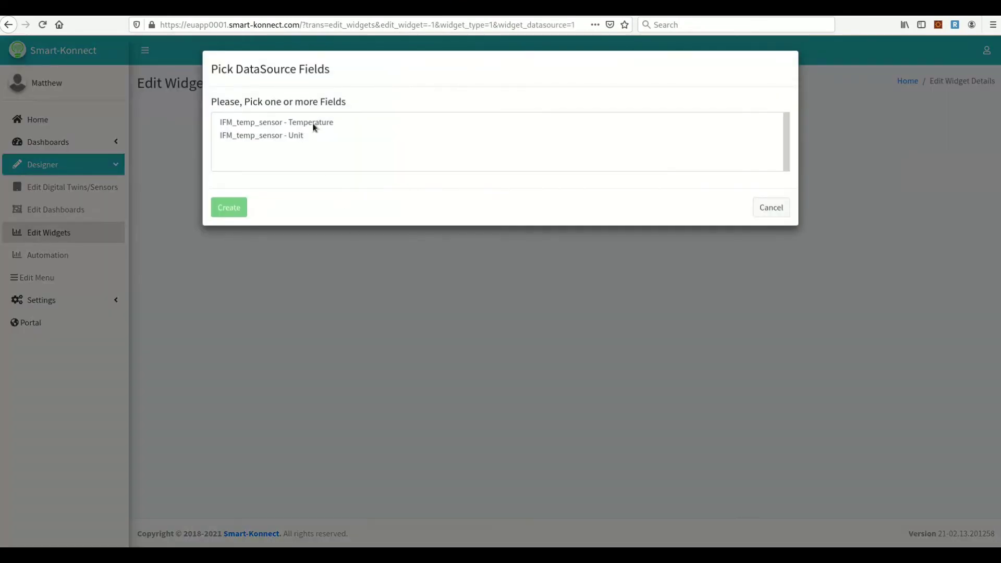
left_click(313, 122)
left_click(230, 208)
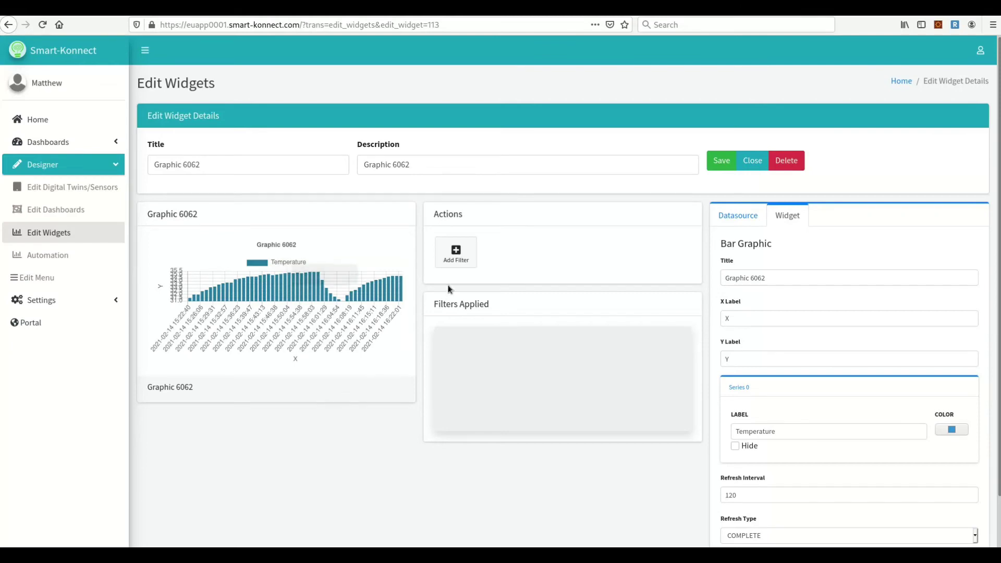
Add a Round filter followed by a Group By filter to the bar graphic, and save the widget.
left_click(454, 258)
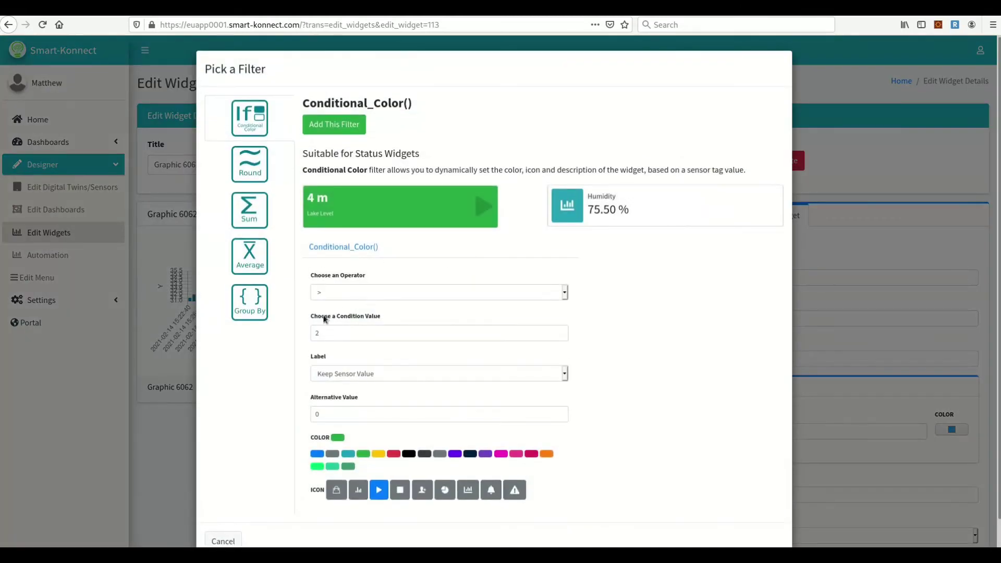
left_click(249, 172)
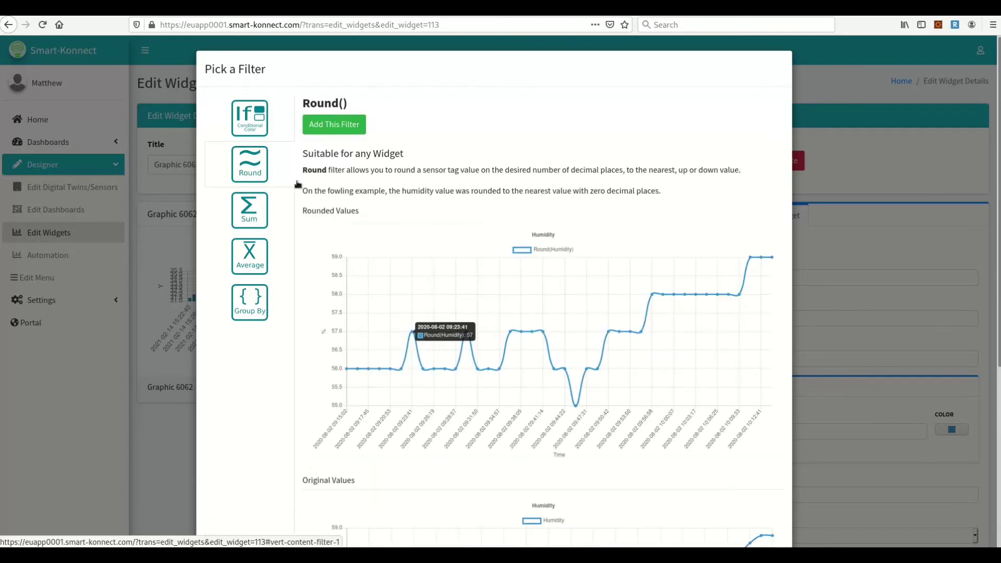
left_click(337, 124)
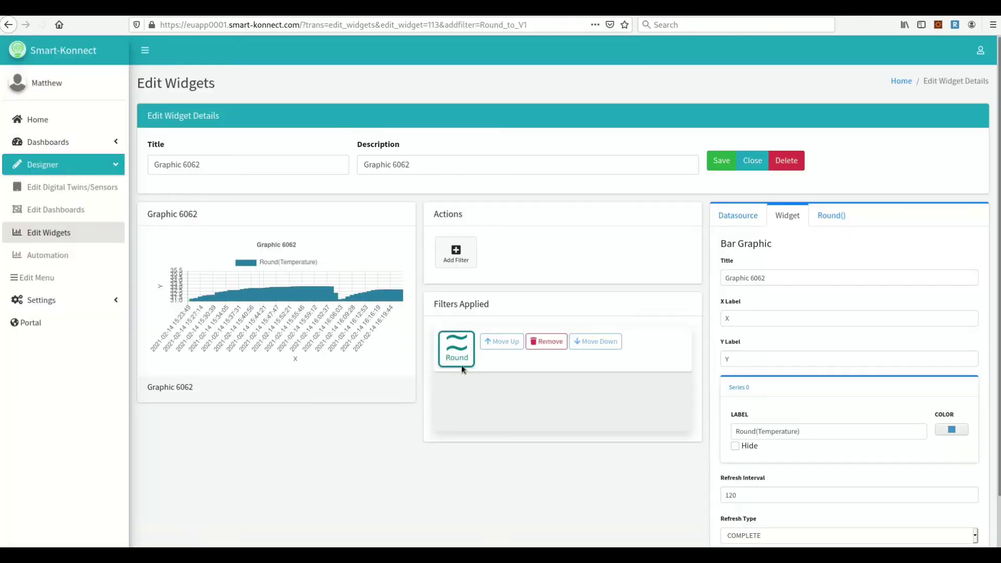
left_click(467, 256)
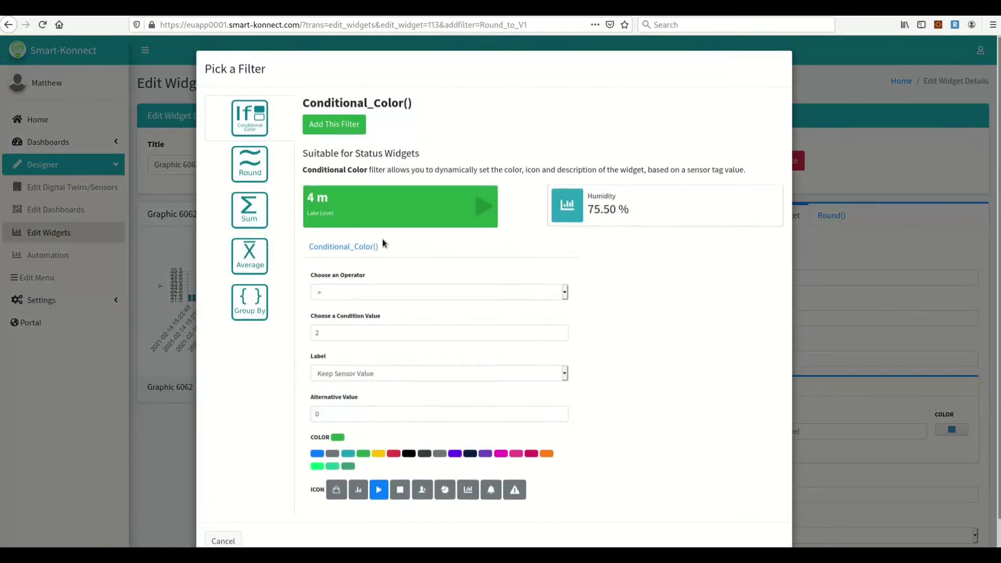
left_click(256, 307)
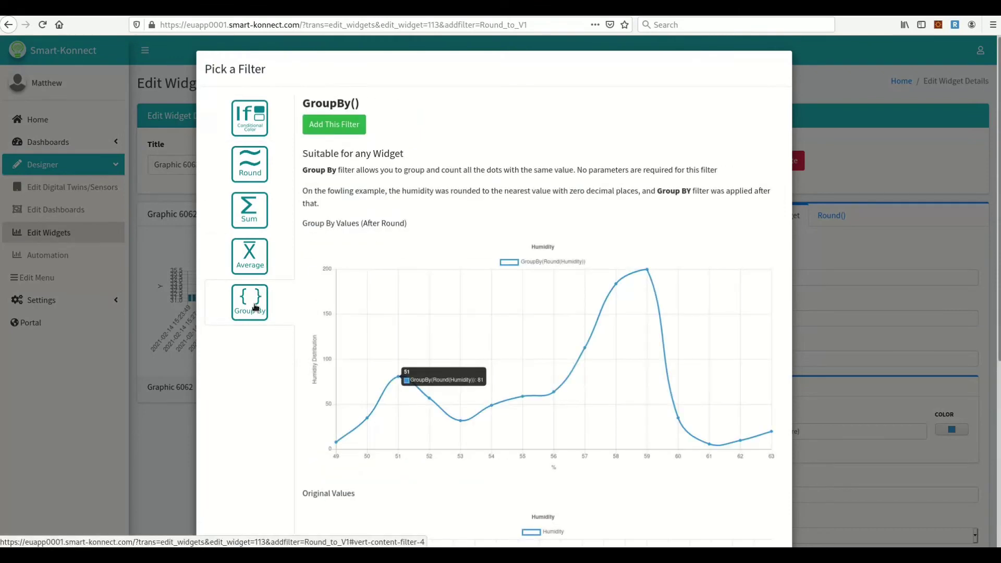
left_click(330, 125)
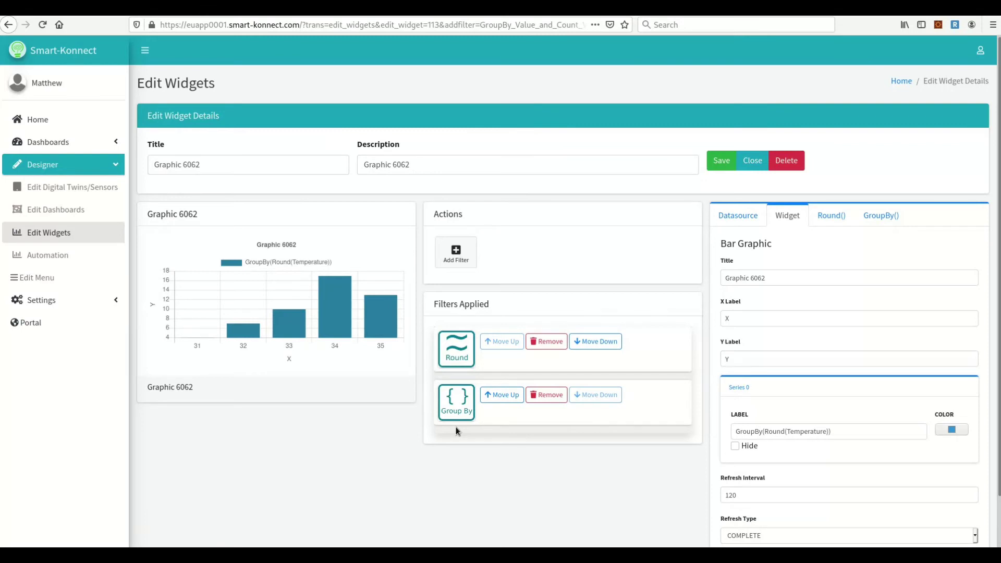
left_click(835, 218)
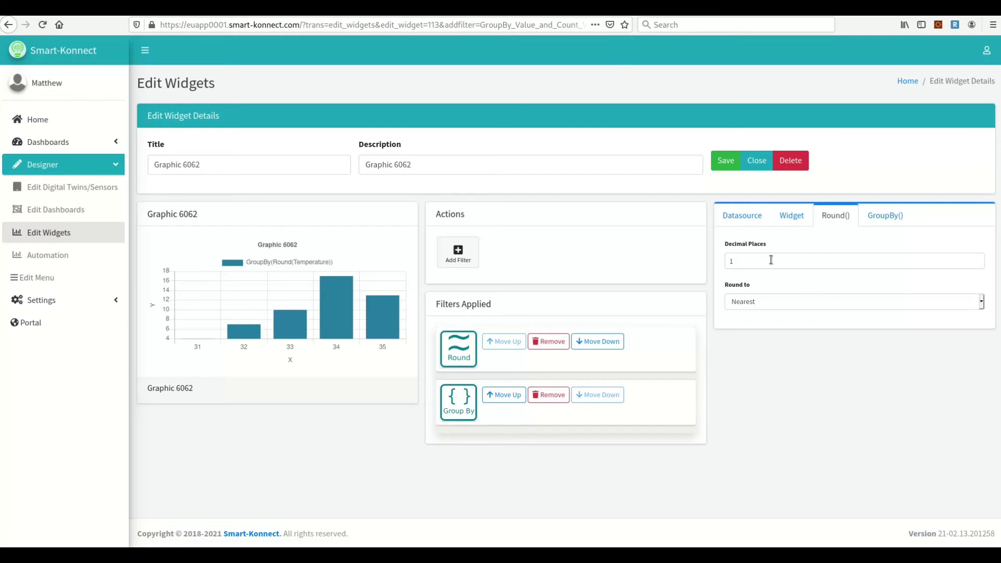
left_click(724, 163)
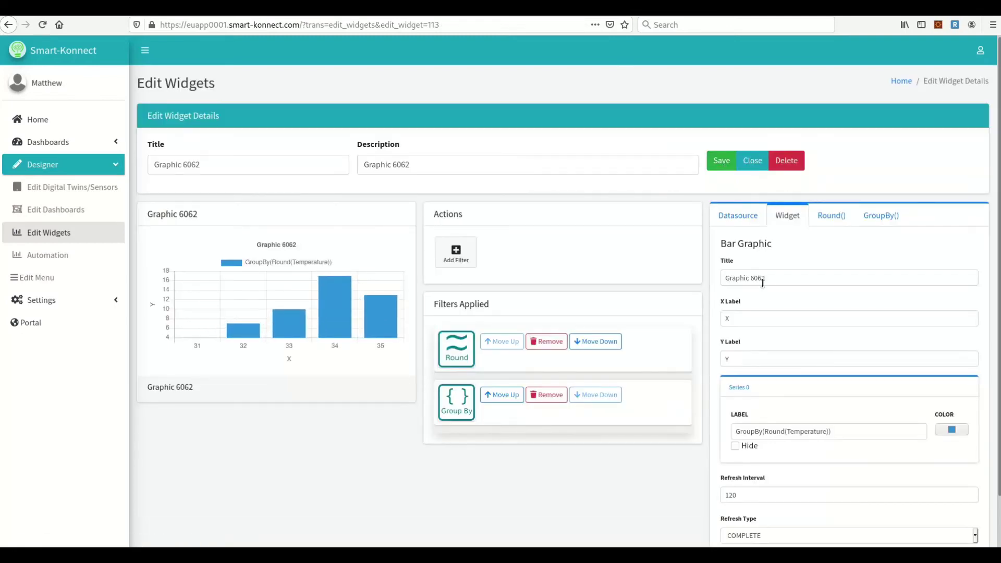
Set the bar graphic's chart title to Temperature Distribution.
left_click_drag(785, 277, 684, 273)
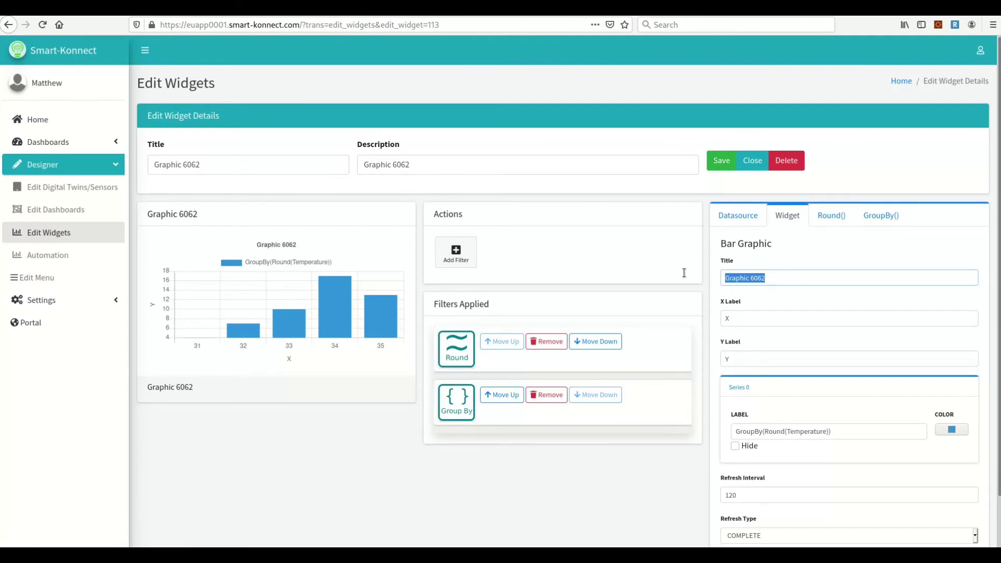
type("Tempe")
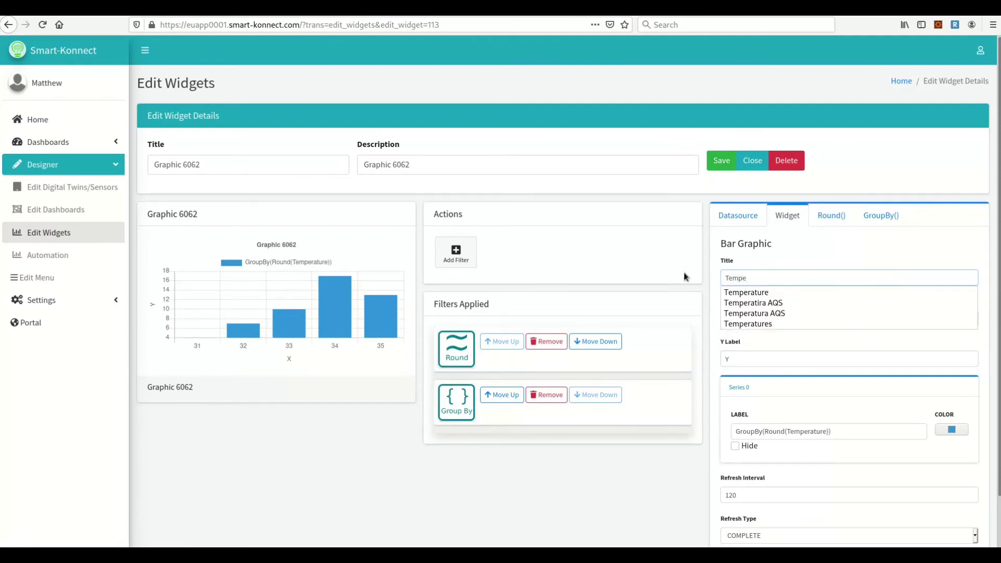
key("Down")
key("Return")
type("Di")
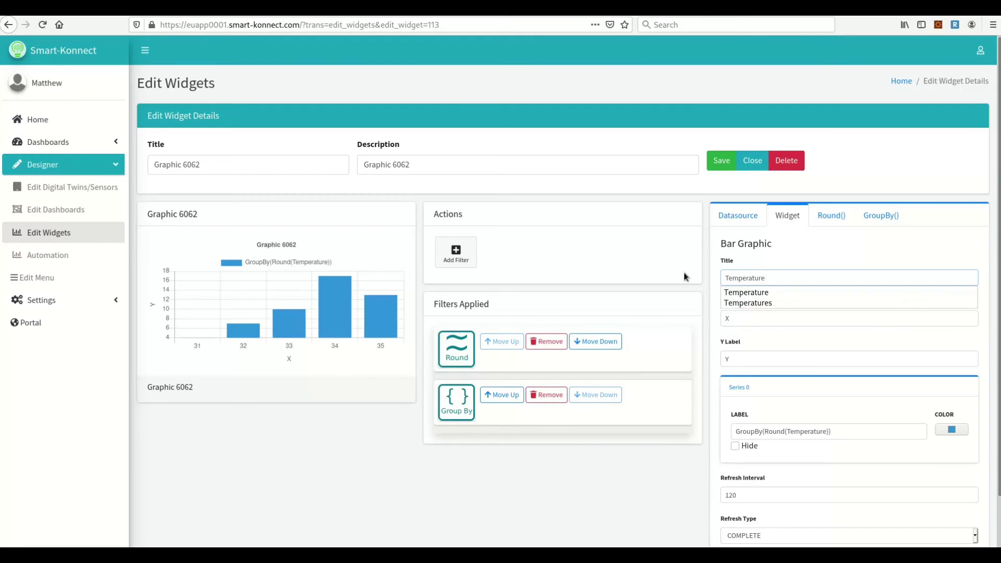
type("stri")
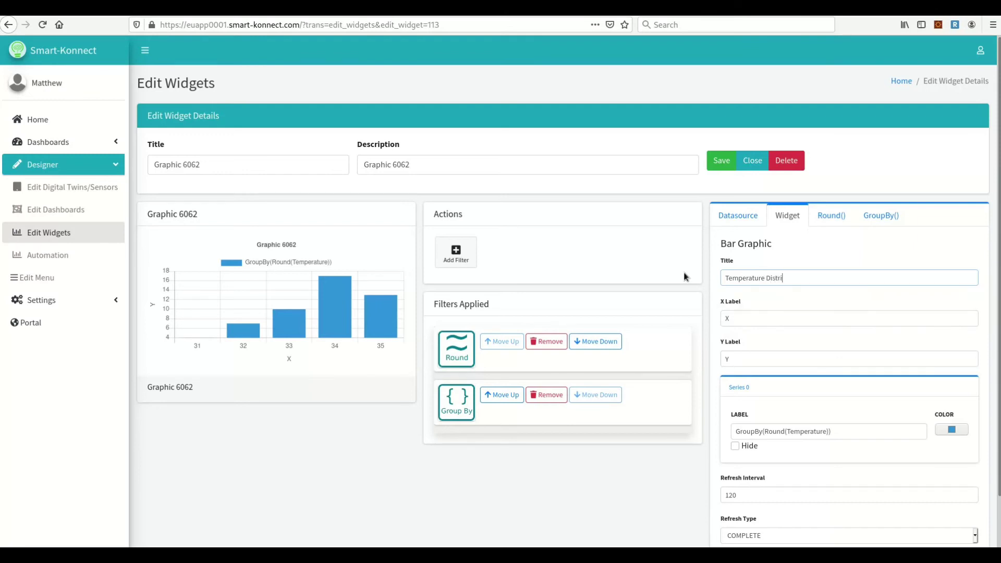
type("bution")
Copy the chart title Temperature Distribution into the bar graphic widget's own title and description.
left_click_drag(819, 281, 658, 276)
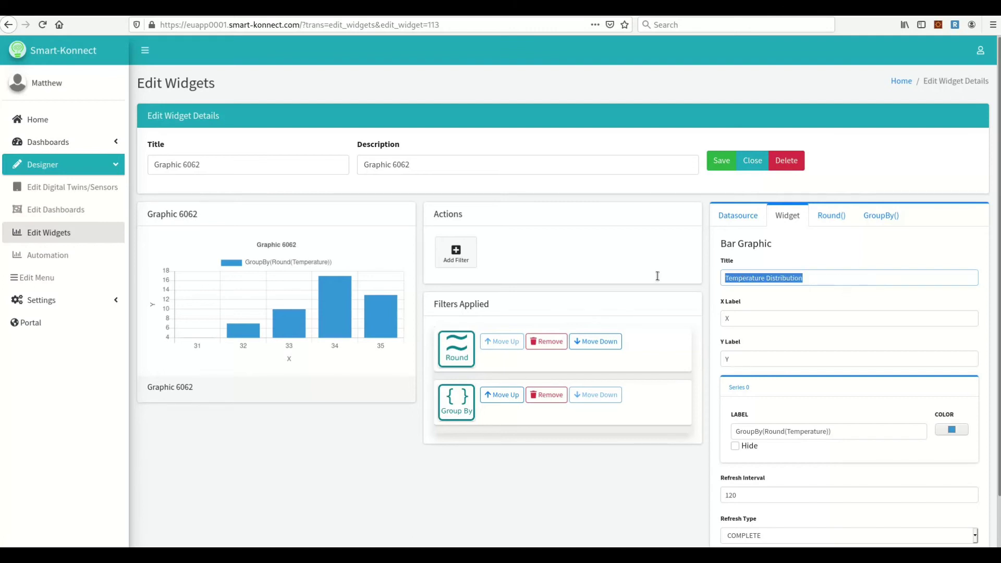
key("ctrl+c")
triple_click(326, 162)
key("ctrl+v")
key("Tab")
key("ctrl+v")
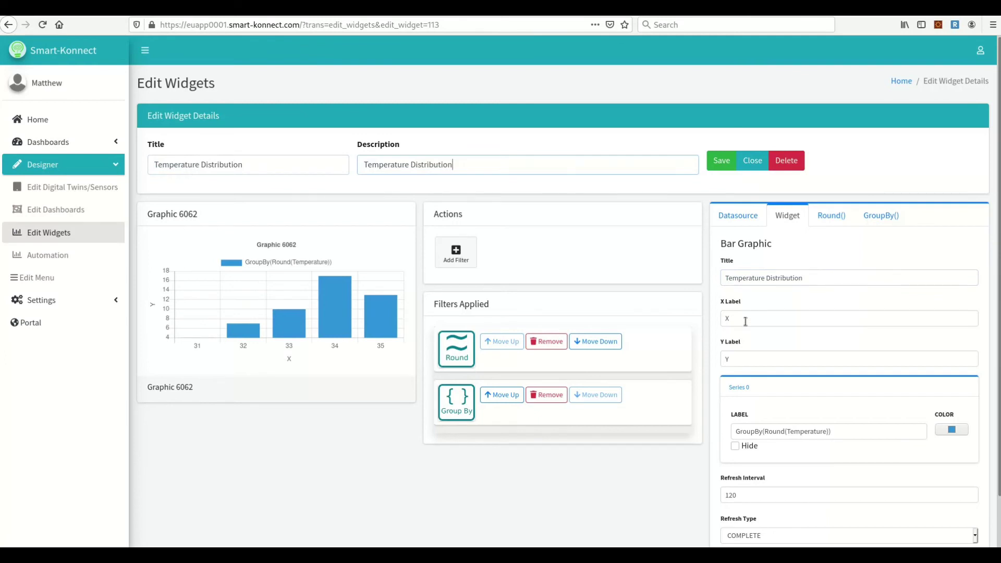
Set the bar graphic's Y label to Events and its X label to Temperature.
double_click(745, 360)
type("Events")
double_click(743, 320)
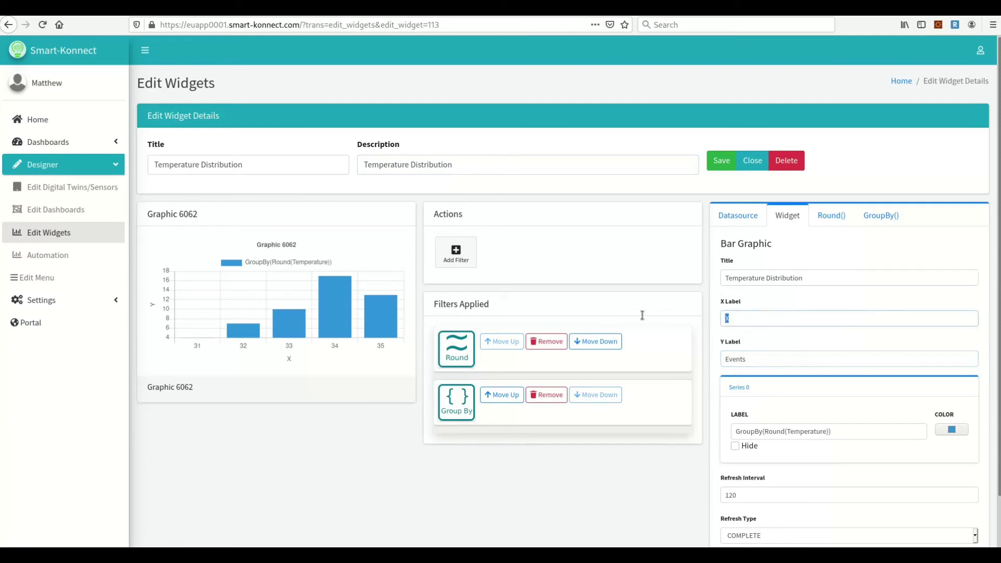
type("Temp")
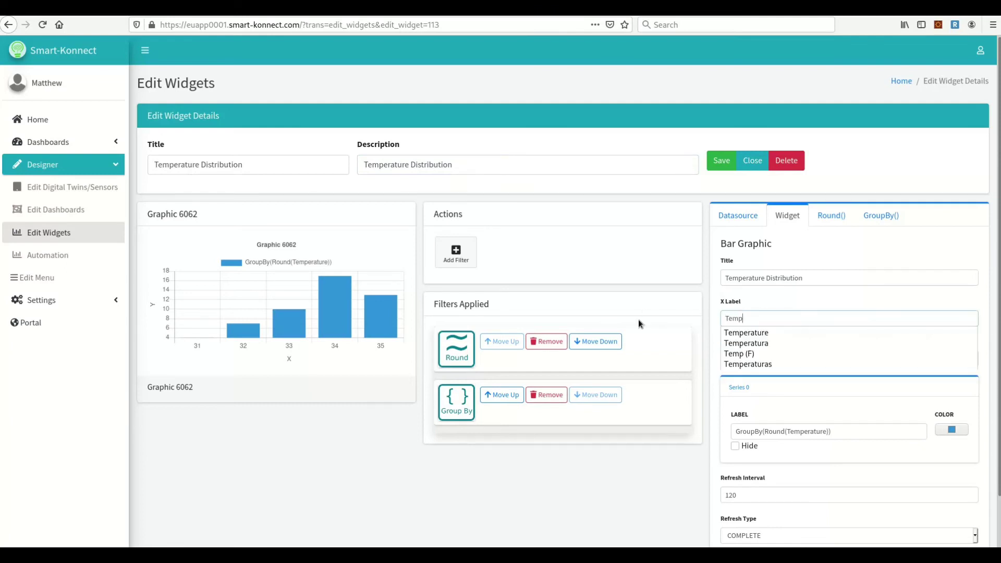
key("Down")
key("Return")
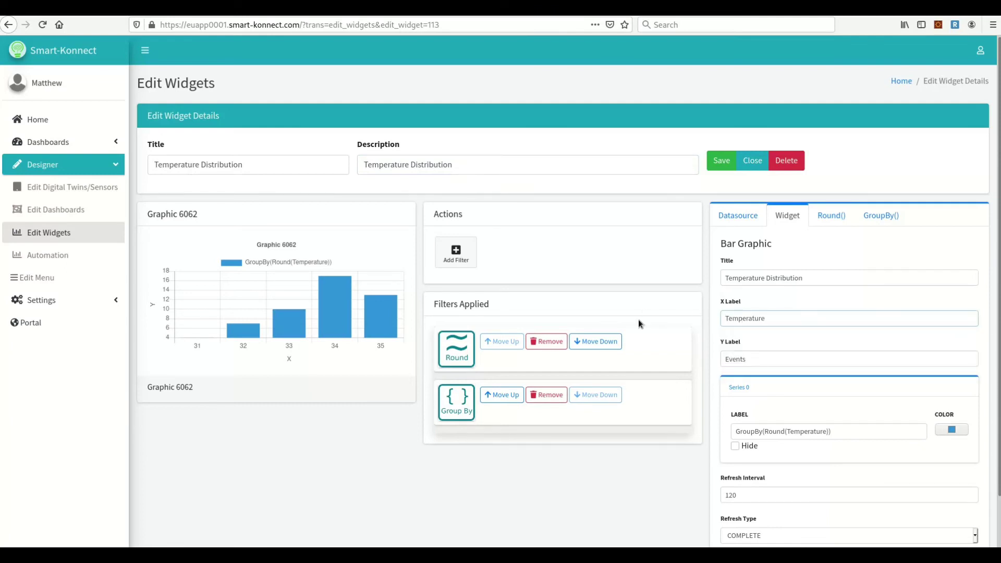
Change the bar graphic's series color to a lighter blue and save the widget.
left_click(957, 430)
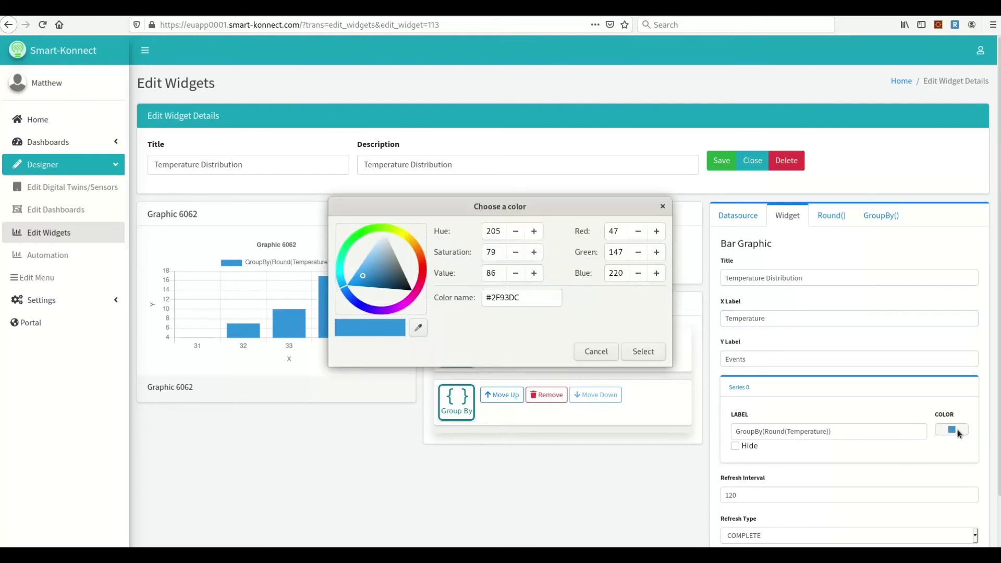
left_click_drag(373, 271, 368, 261)
left_click(634, 351)
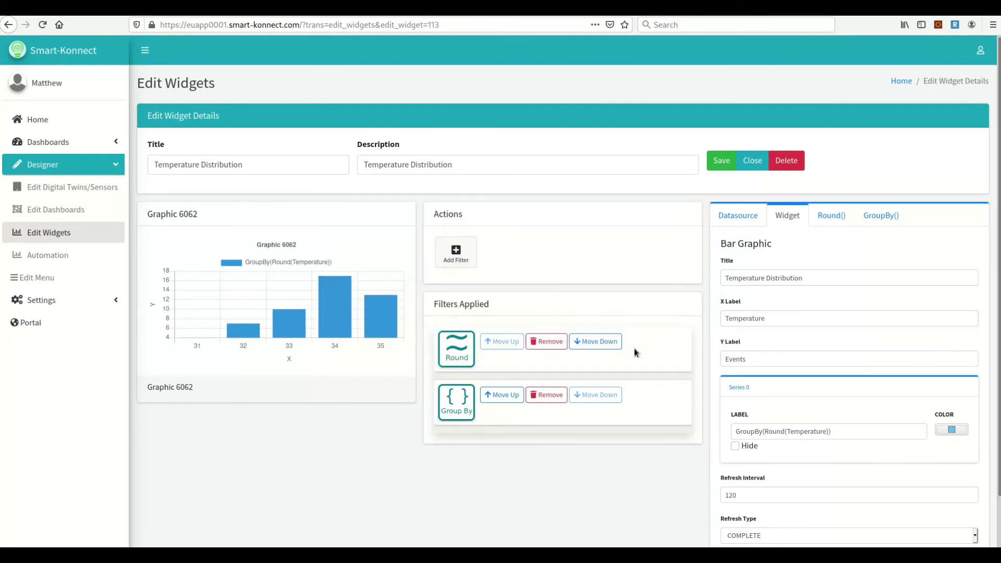
left_click(722, 164)
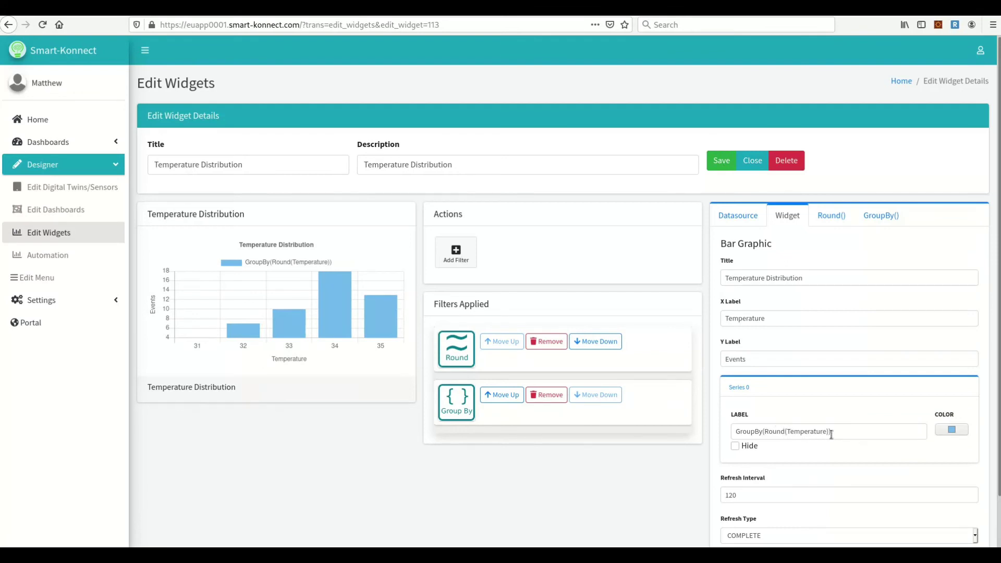
Label the bar graphic's series Temperatures, then save and close the widget.
left_click_drag(834, 431, 640, 424)
type("Temp")
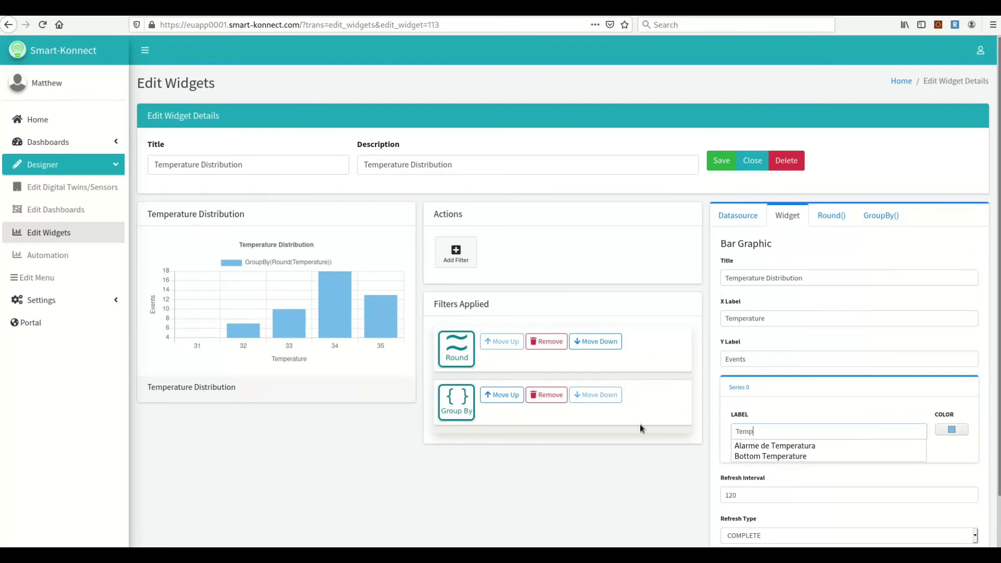
type("eratures")
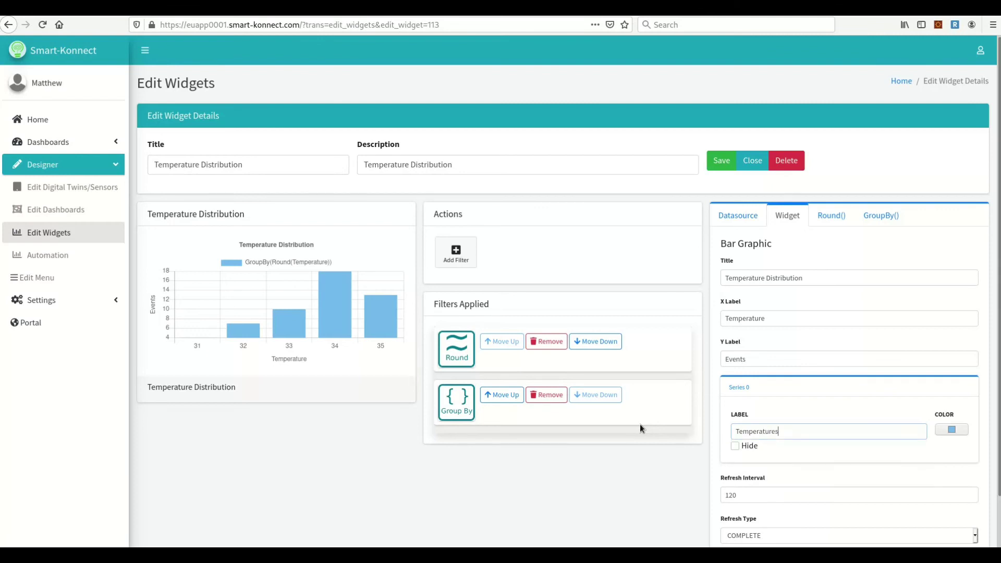
left_click(718, 166)
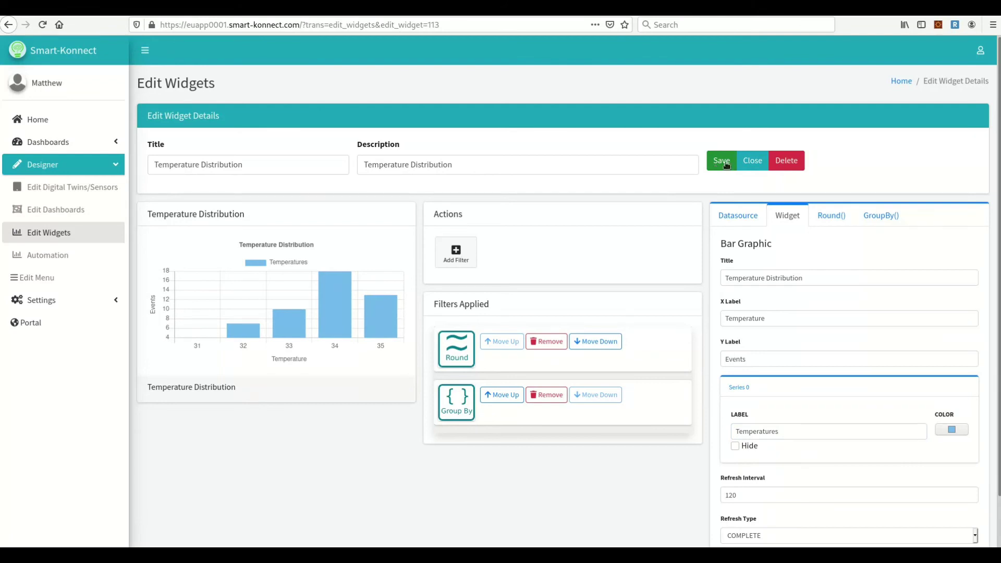
left_click(751, 162)
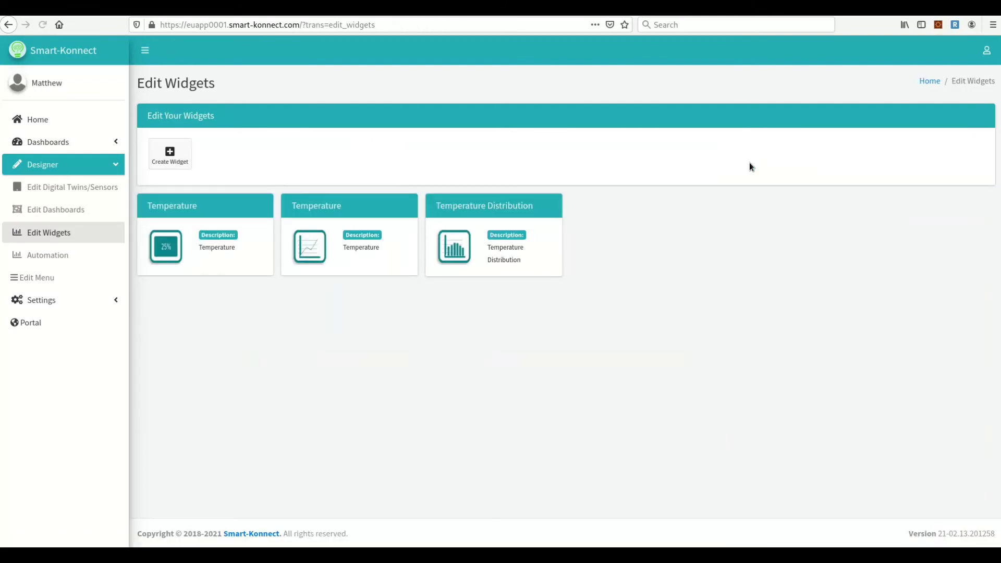
Create a new dashboard with Main as both its title and its description.
left_click(44, 211)
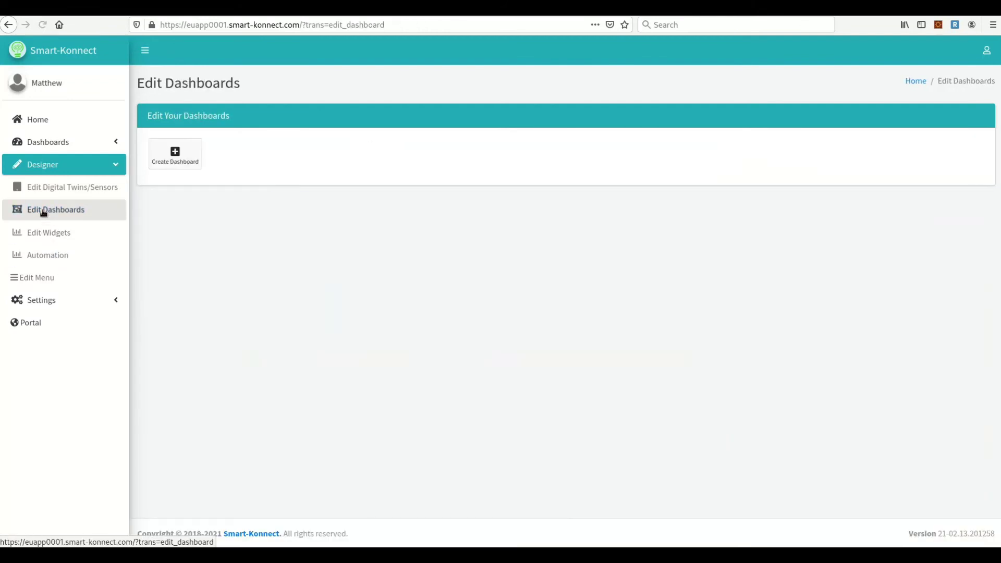
left_click(174, 156)
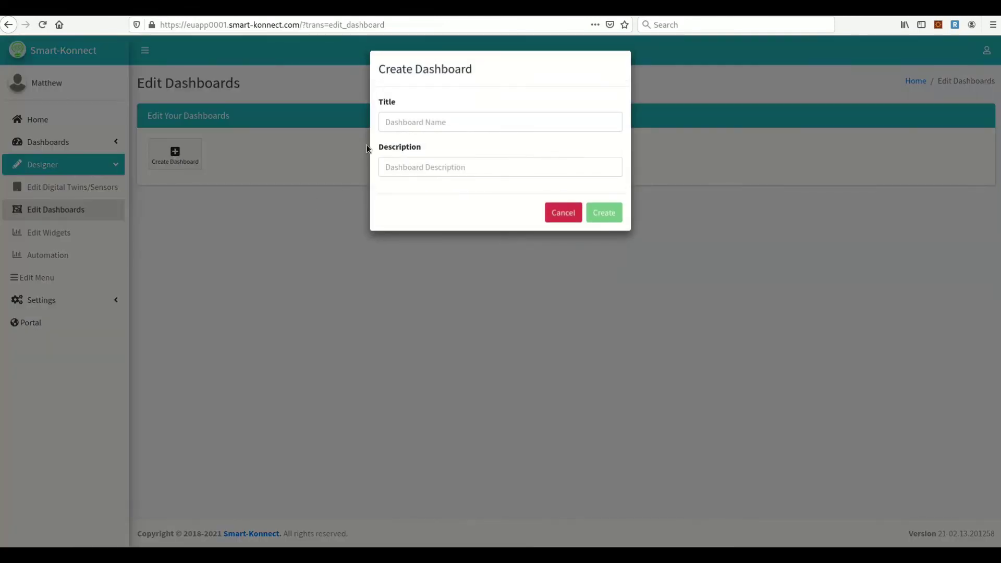
left_click(443, 123)
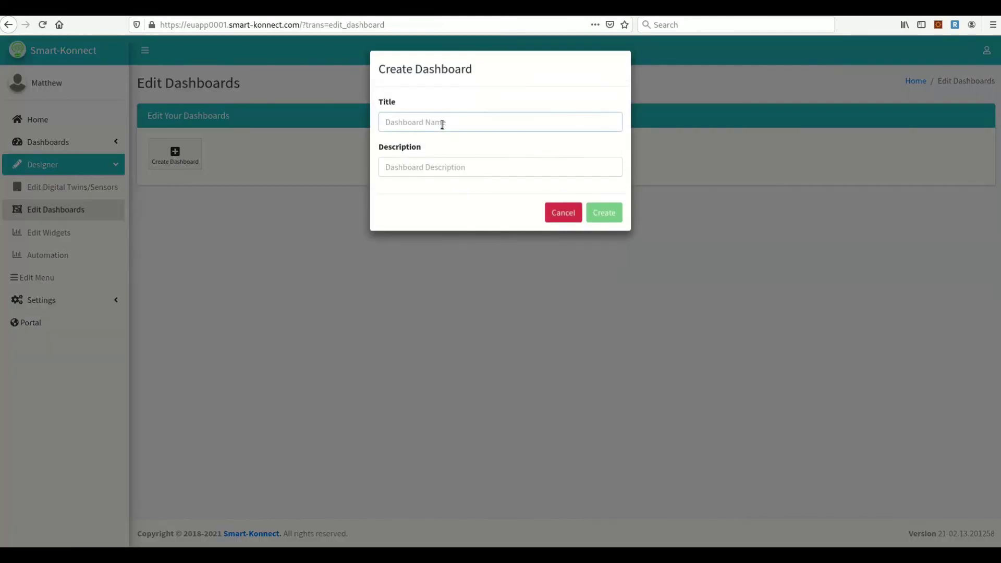
type("Main")
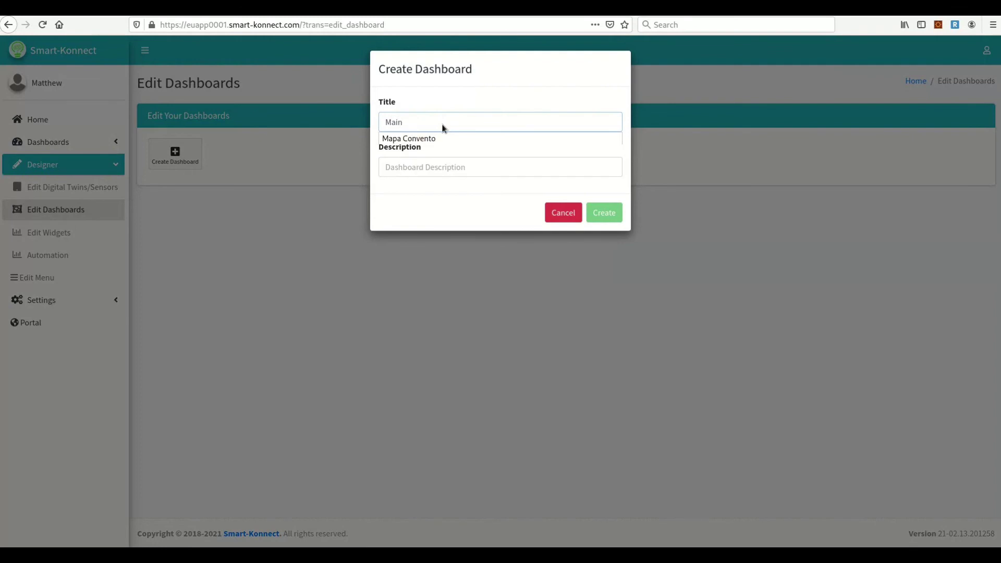
key("ctrl+a")
key("ctrl+c")
left_click(420, 164)
key("ctrl+v")
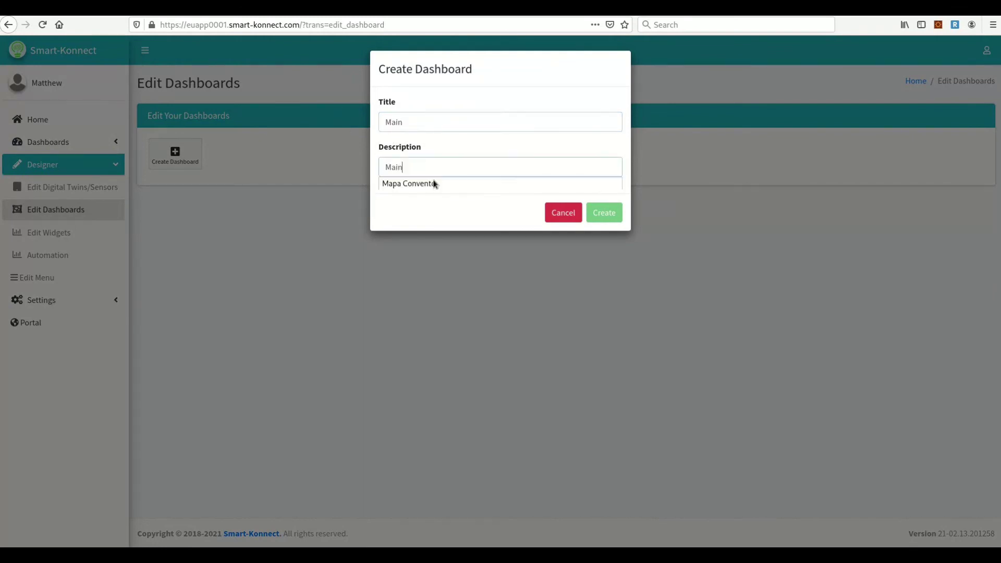
left_click(598, 215)
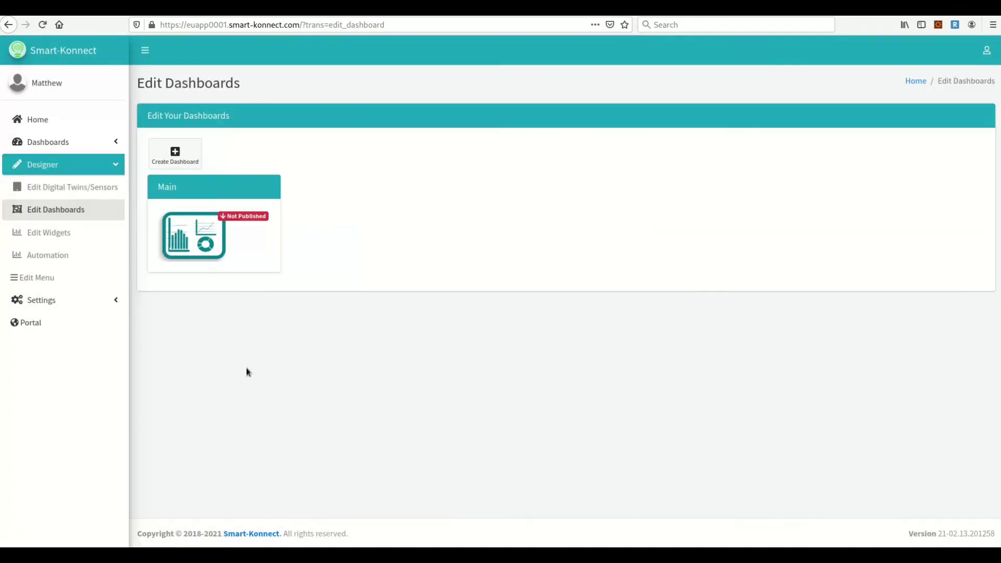
Open the Main dashboard for editing and change its layout to Header & 2 Colm.
left_click(198, 247)
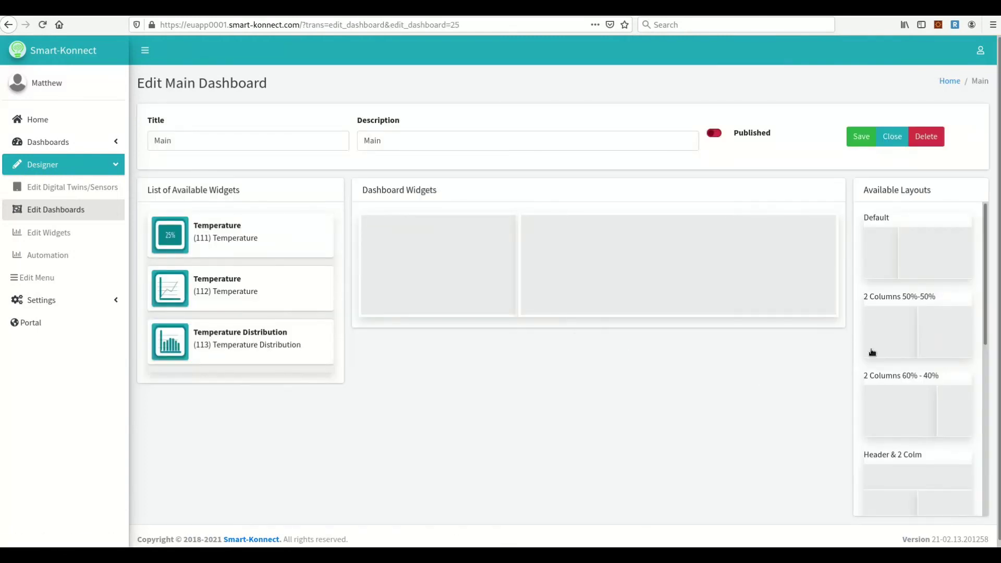
scroll(964, 335, "down", 1)
left_click(916, 402)
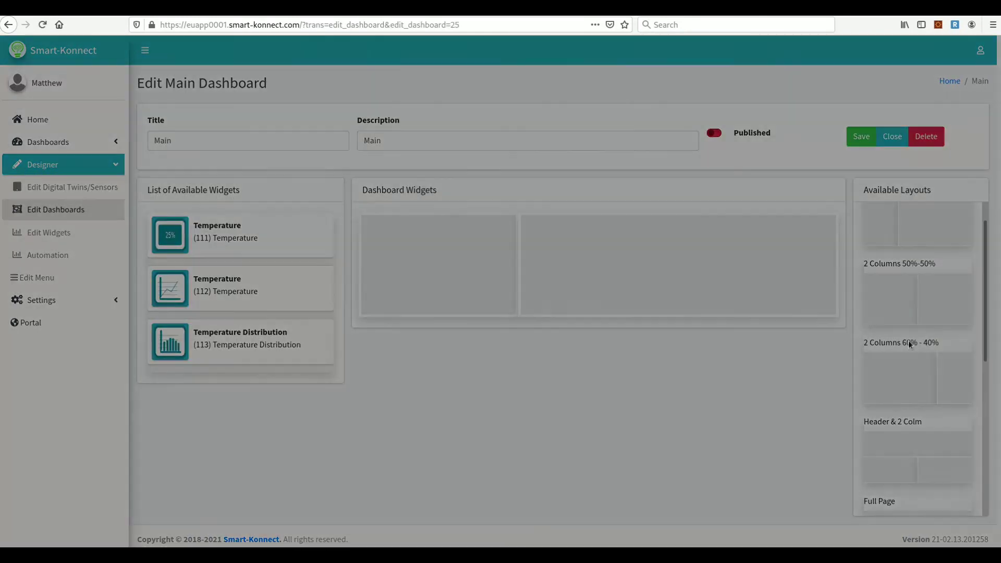
left_click(605, 158)
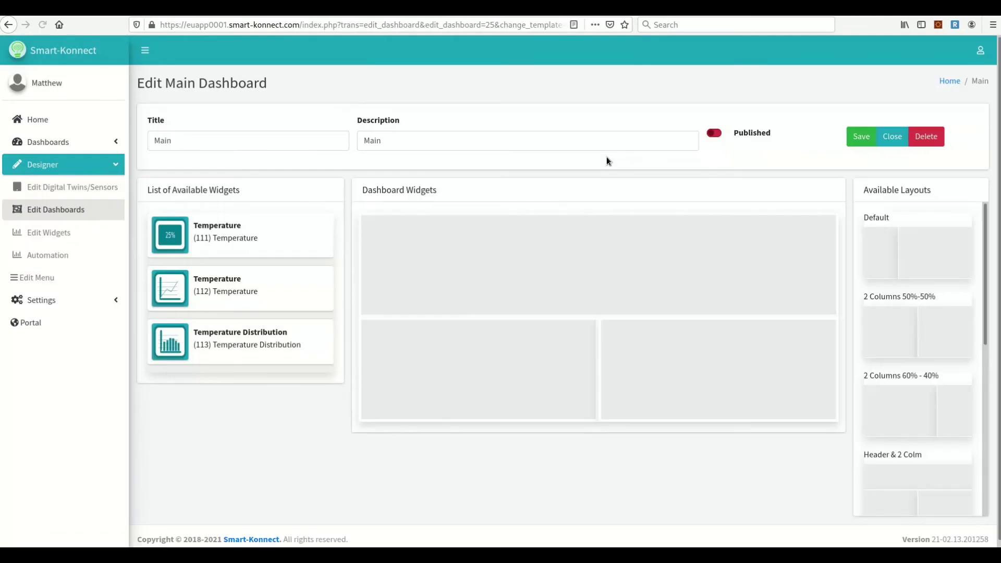
Place the Temperature status widget in the header, the Temperature line graphic in the left column and Temperature Distribution in the right column.
left_click_drag(237, 240, 431, 248)
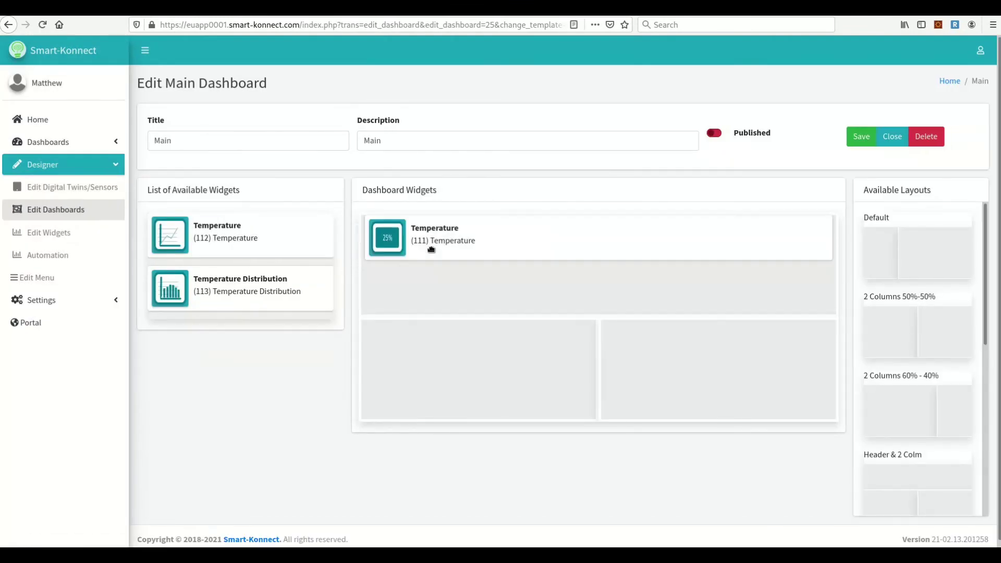
left_click_drag(203, 238, 422, 374)
left_click_drag(241, 235, 722, 359)
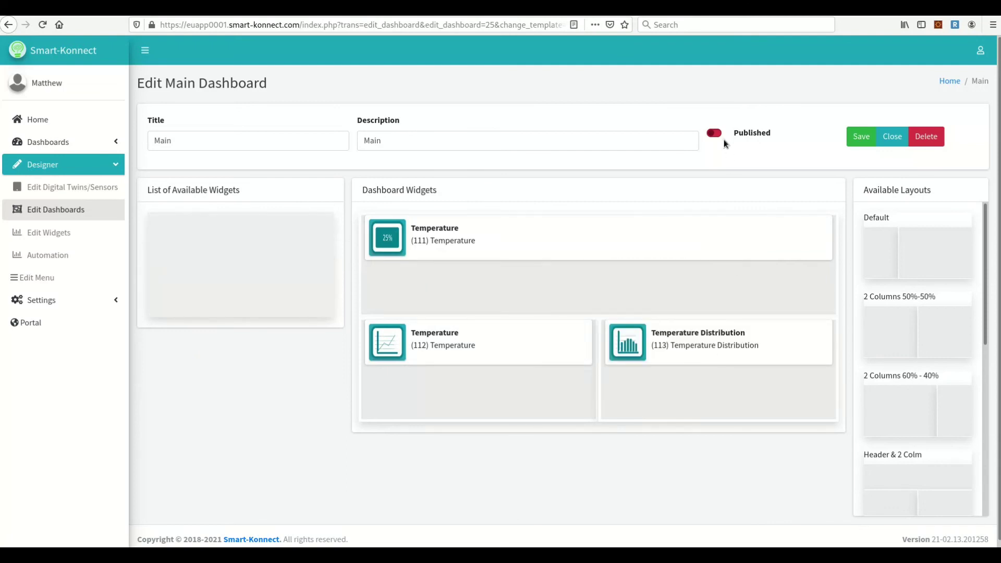
Set the Main dashboard to published, then save and close it.
left_click(714, 134)
left_click(865, 141)
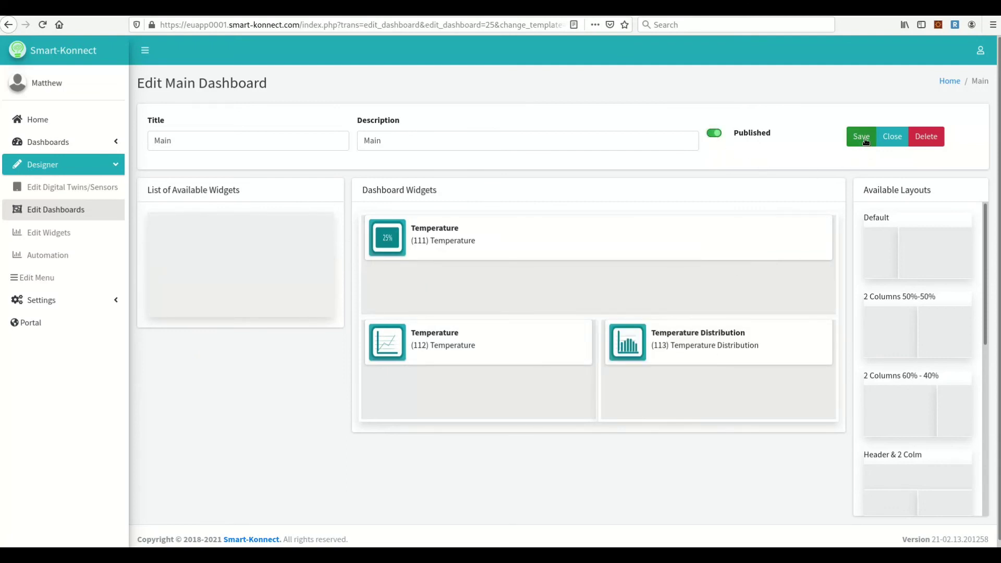
left_click(893, 137)
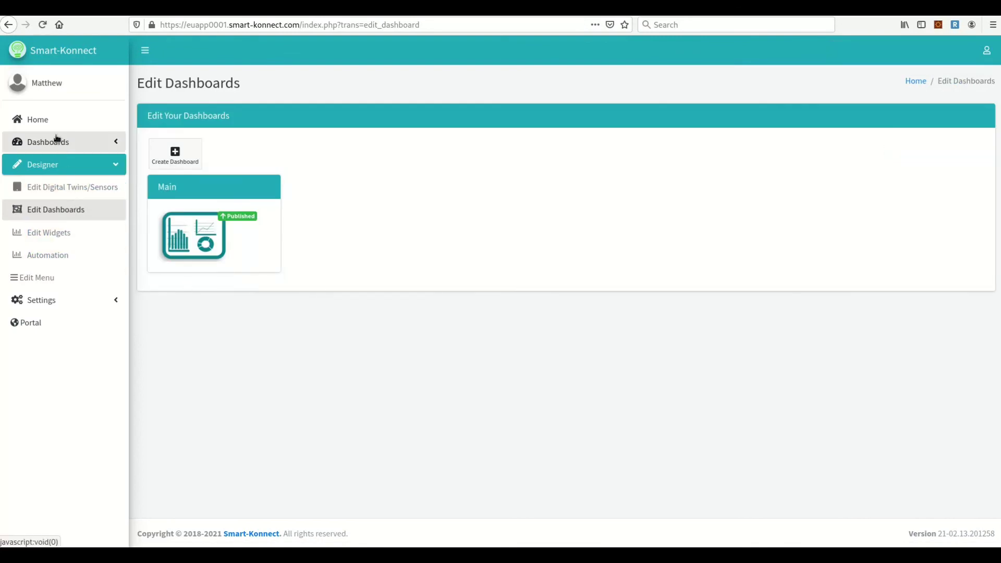
Open the published Main dashboard from the home page and examine its temperature line chart.
left_click(50, 121)
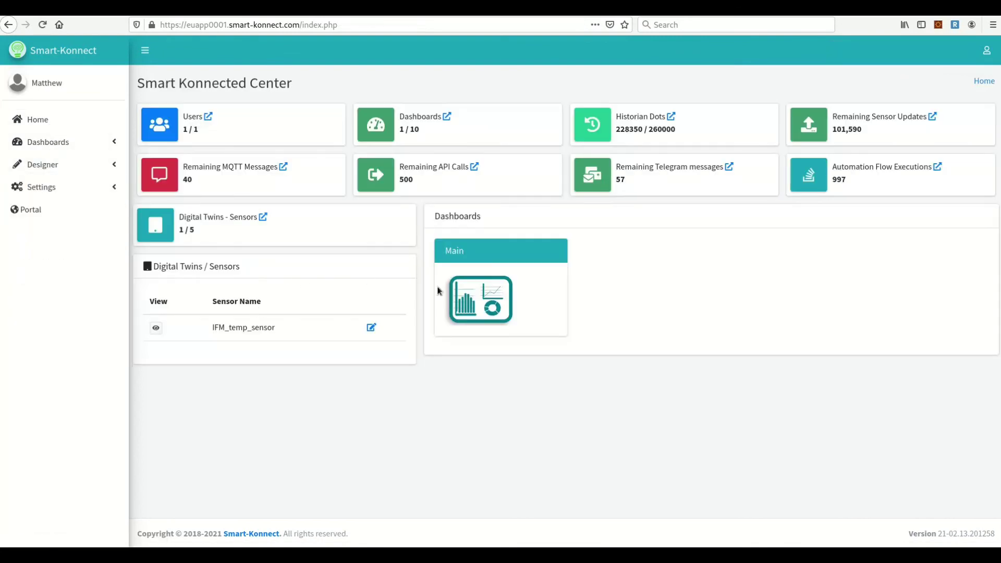
left_click(496, 301)
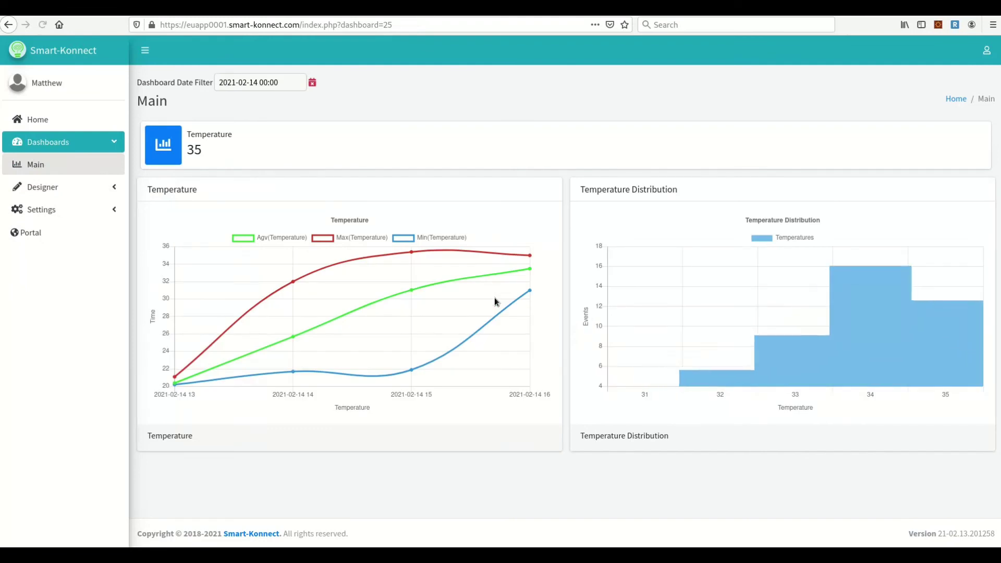
mouse_move(487, 298)
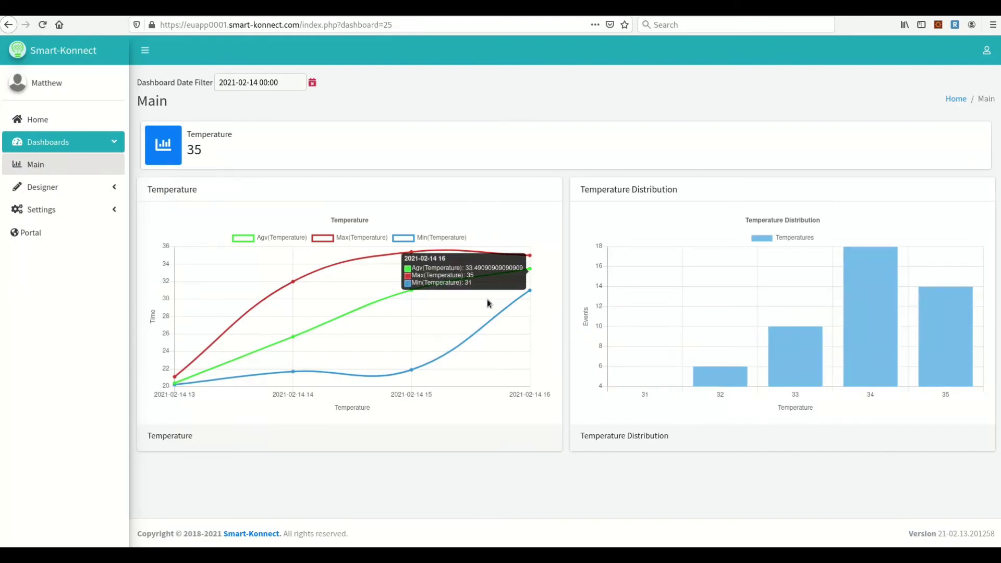